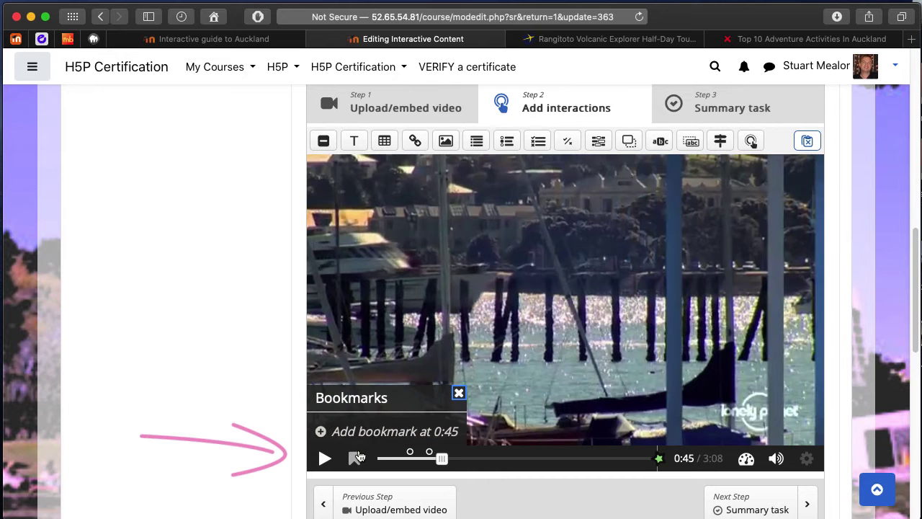
- Add a bookmark named Maritime at 0:45
click(374, 431)
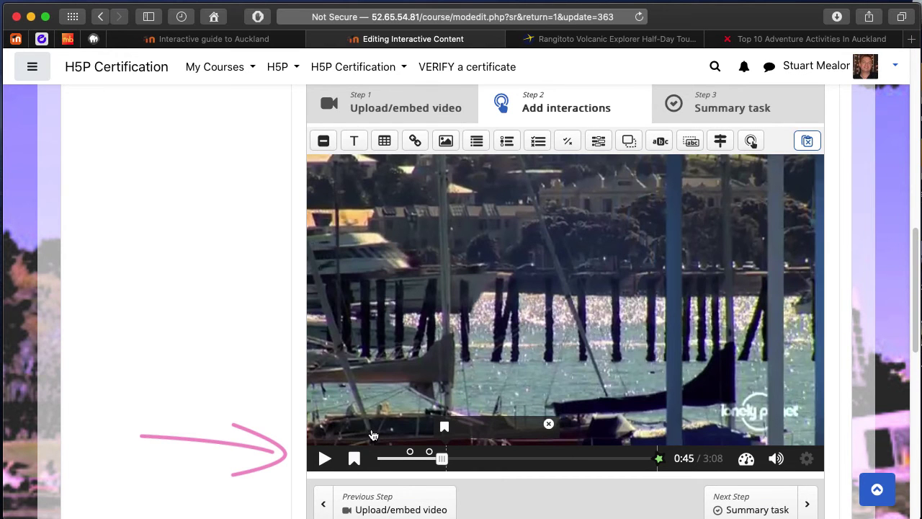
text(Marit)
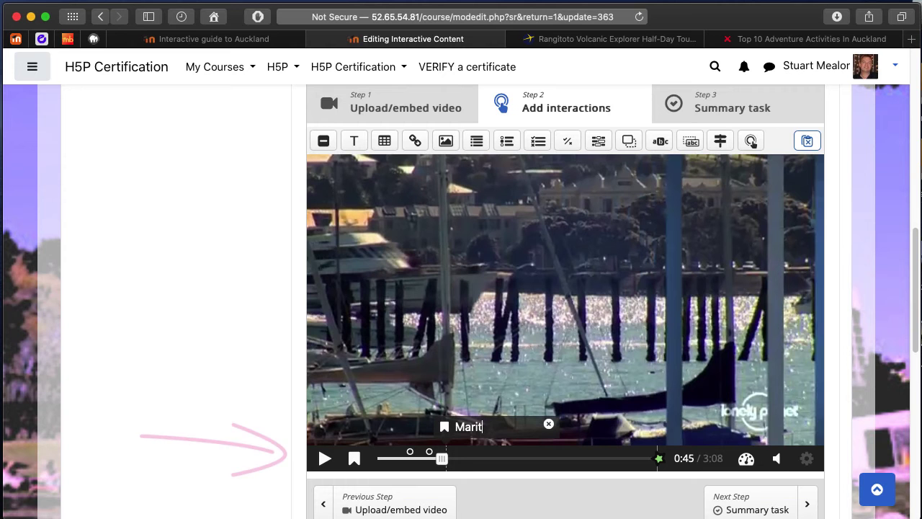
text(ime)
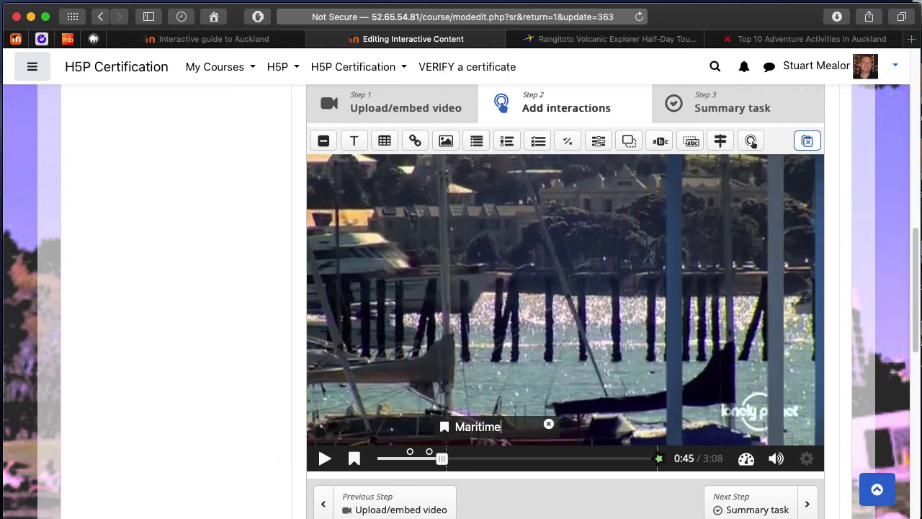
click(443, 460)
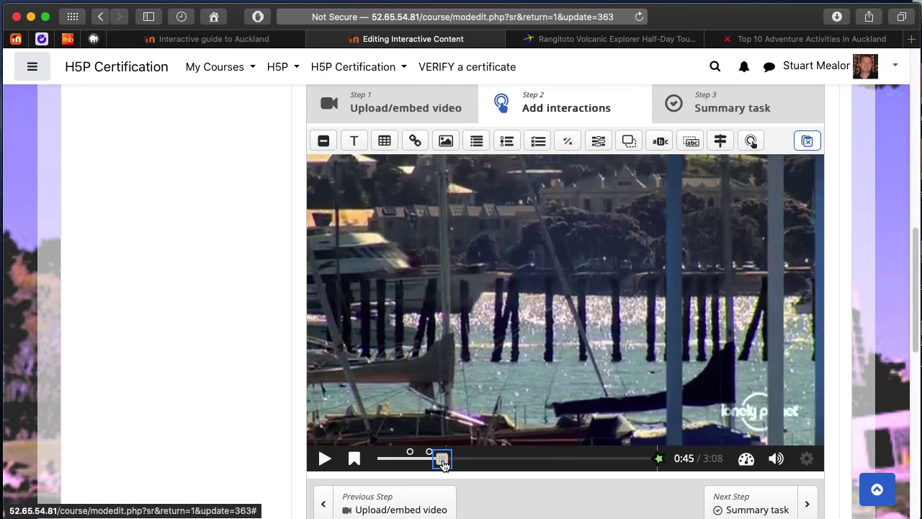
- Add bookmarks Weather at 0:52 and Volcanoes at 0:34
drag(444, 465, 454, 466)
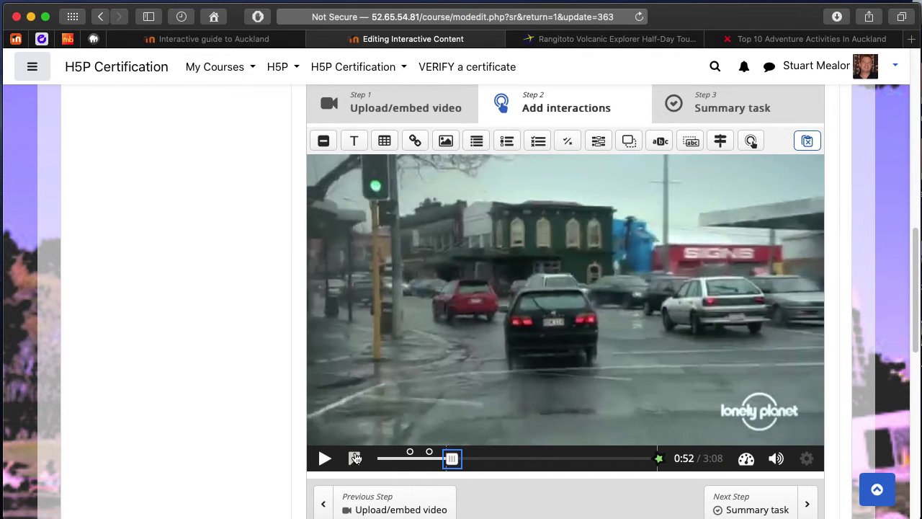
click(353, 458)
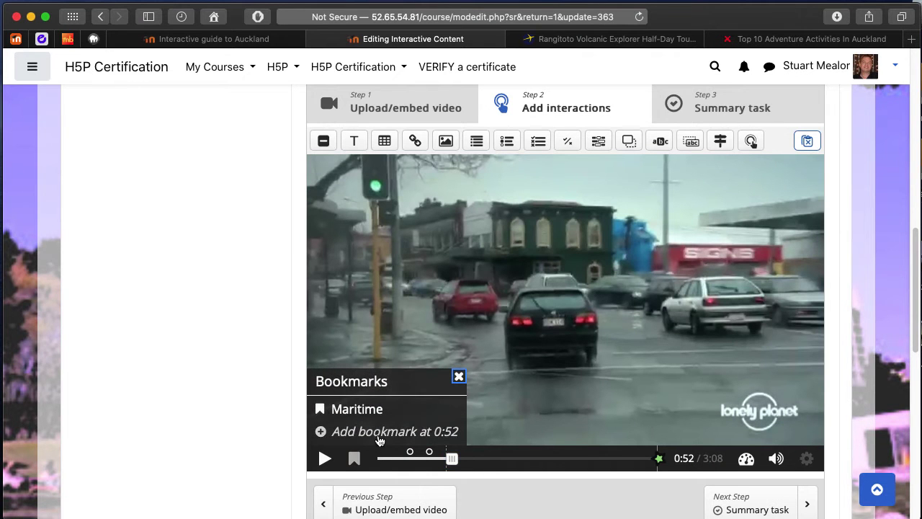
click(381, 435)
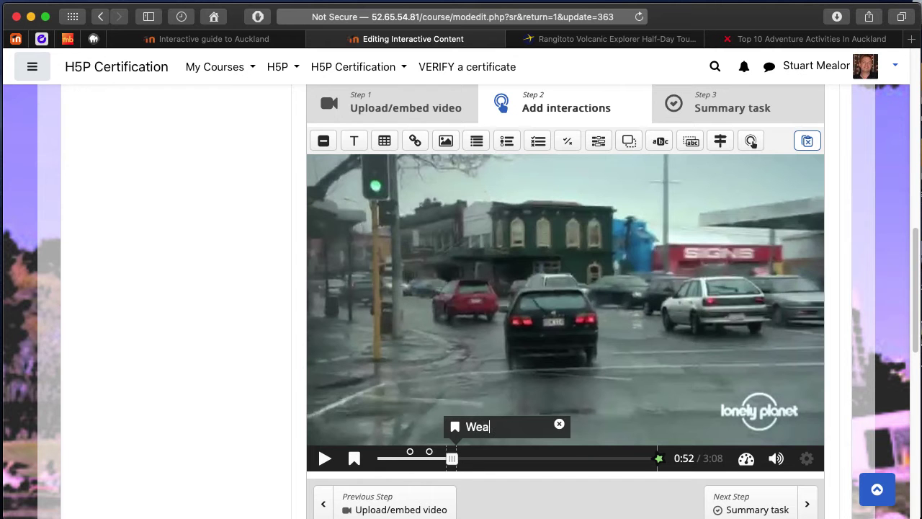
key(Return)
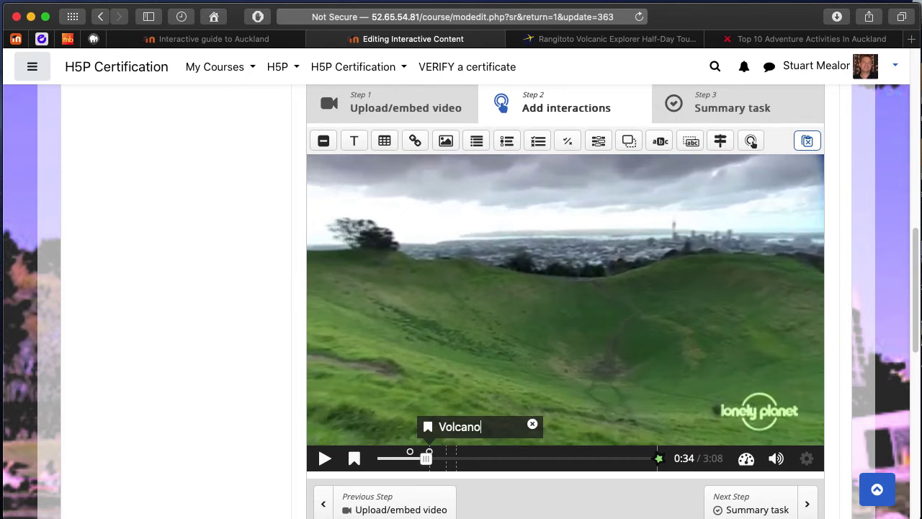
key(Return)
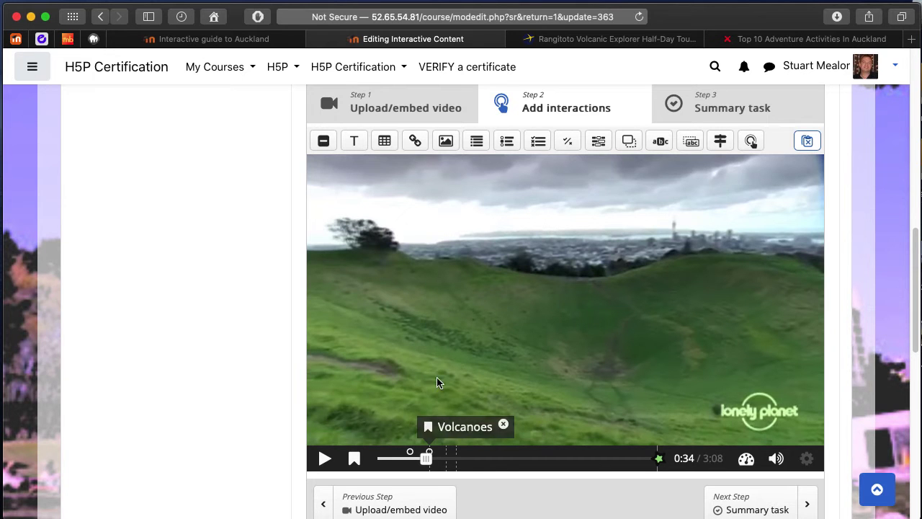
- Jump to the Weather bookmark from the bookmarks list and pause playback there
click(354, 459)
click(377, 411)
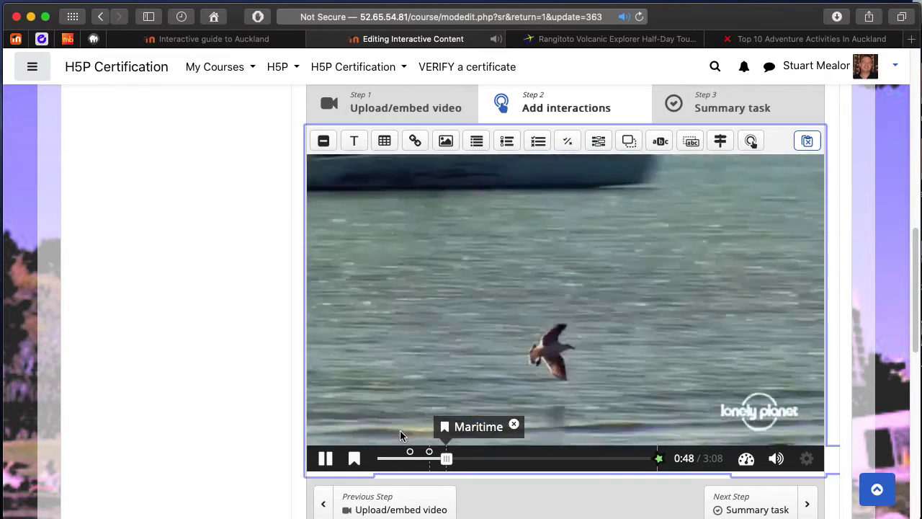
click(325, 459)
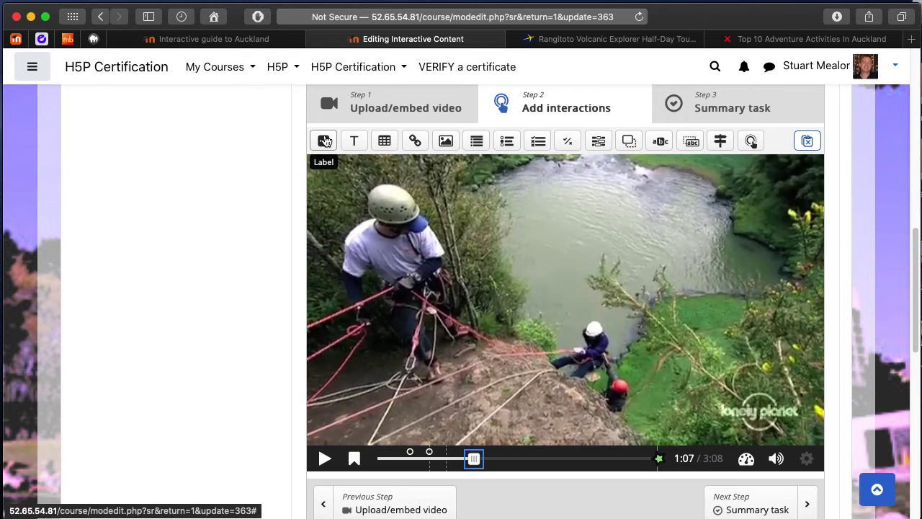
- Add a 'Climber' label at 1:07 and drag it near the climber
click(324, 141)
click(361, 149)
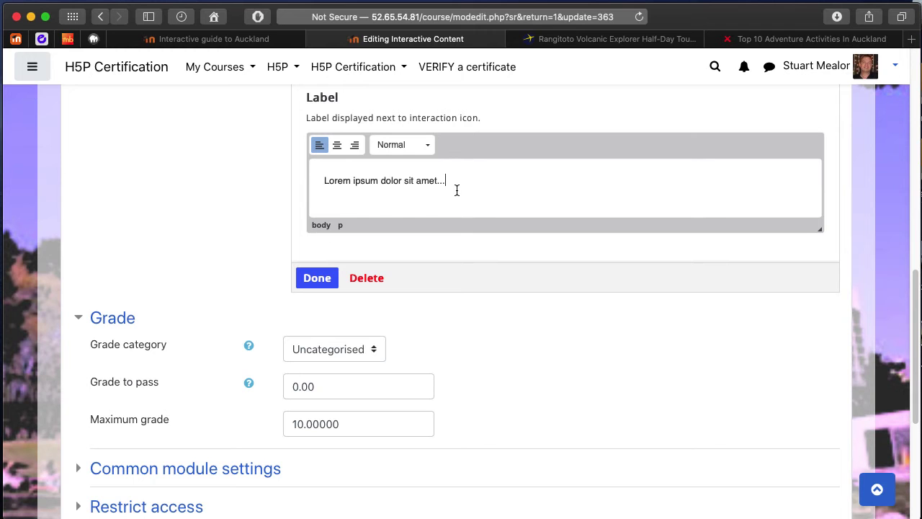
drag(457, 190, 326, 164)
text(Climber)
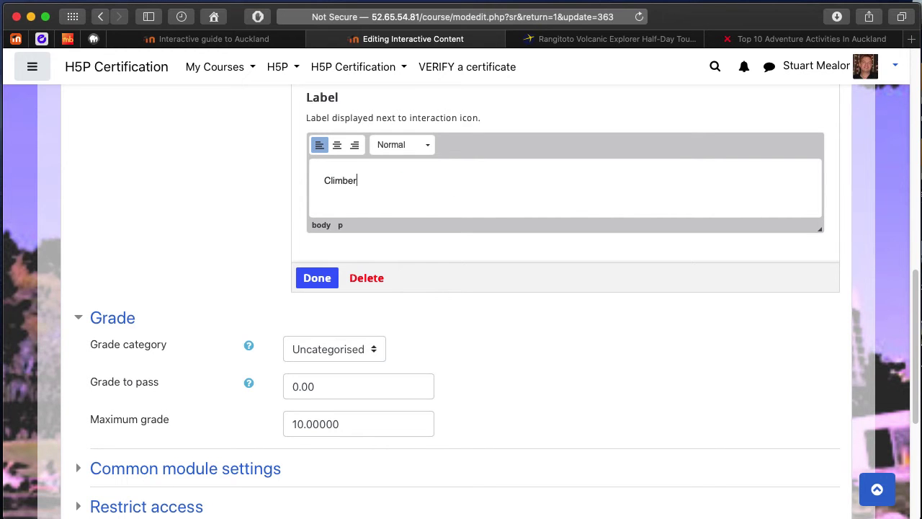
click(316, 277)
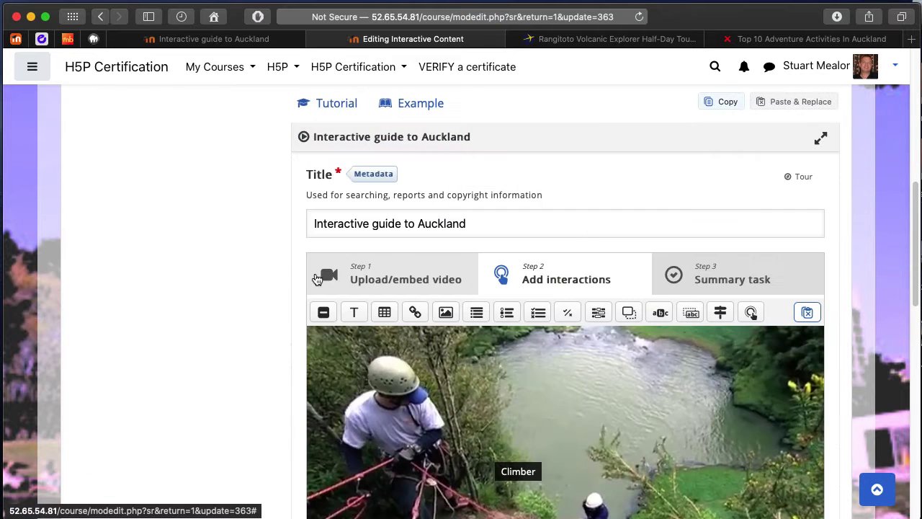
drag(518, 472, 480, 410)
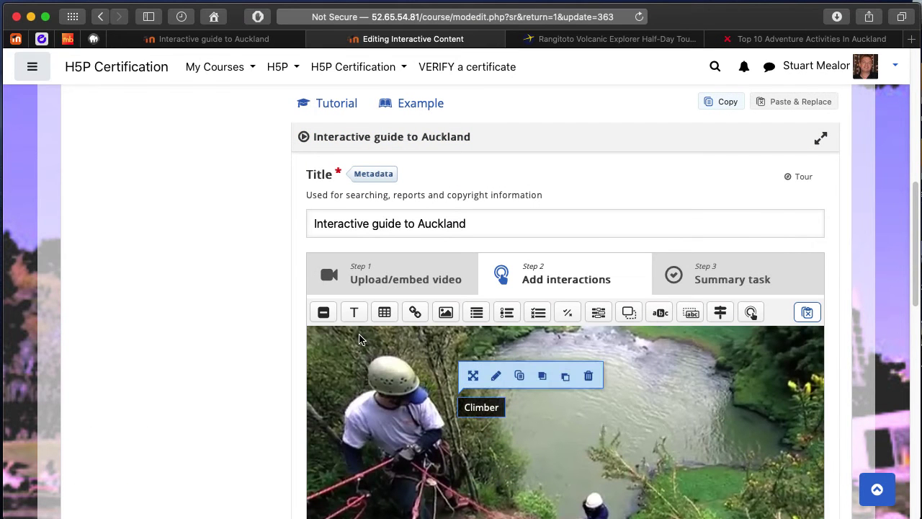
- Add a 'Water' label at 1:07 and drag it over the river
click(324, 313)
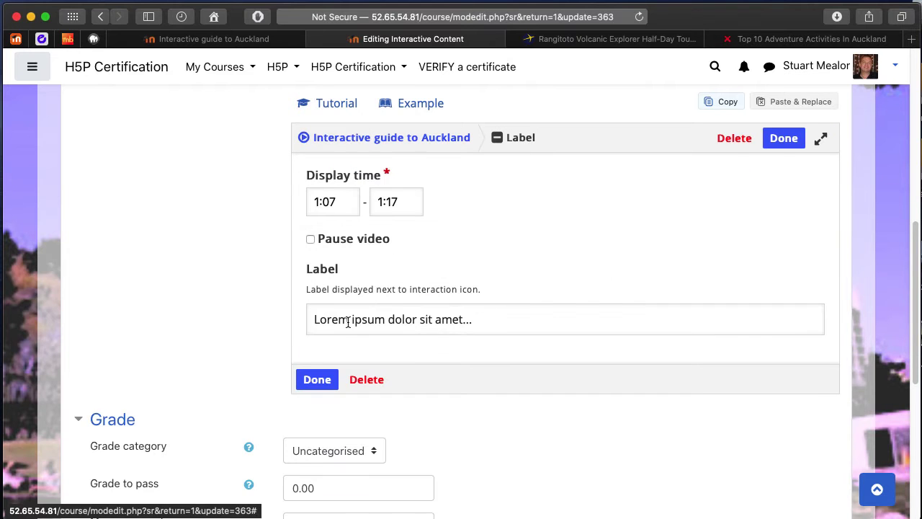
drag(446, 352, 322, 345)
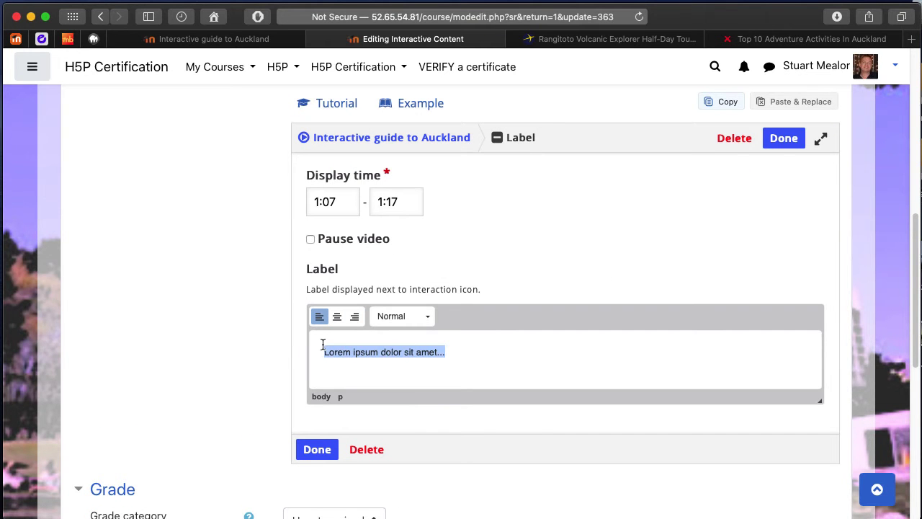
text(Water)
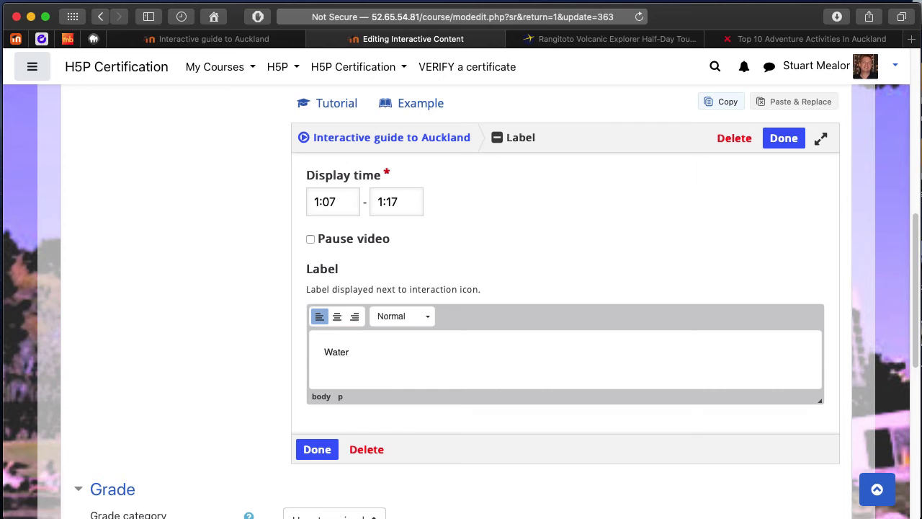
click(317, 449)
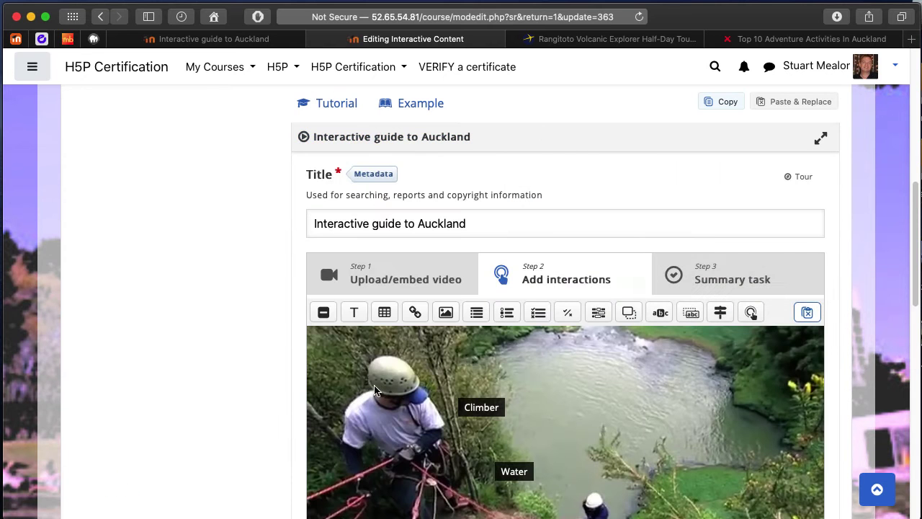
scroll(288, 392, down, 2)
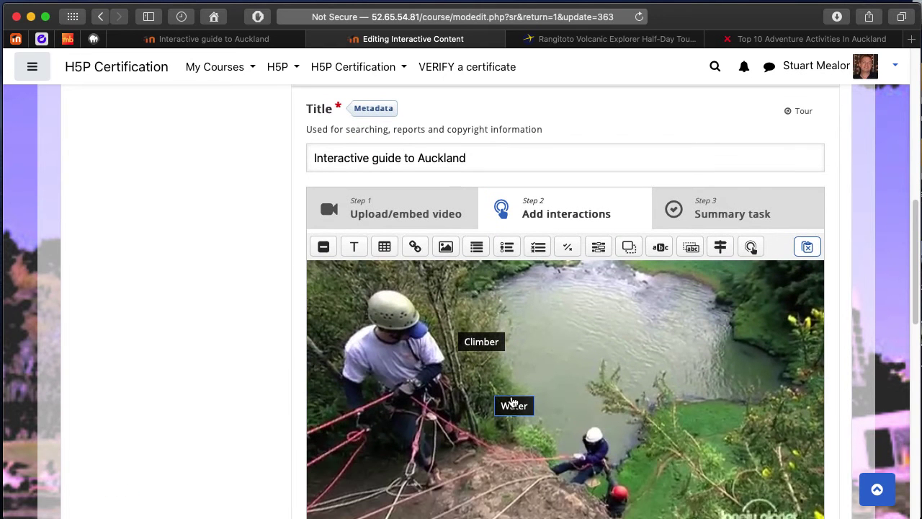
drag(511, 405, 593, 339)
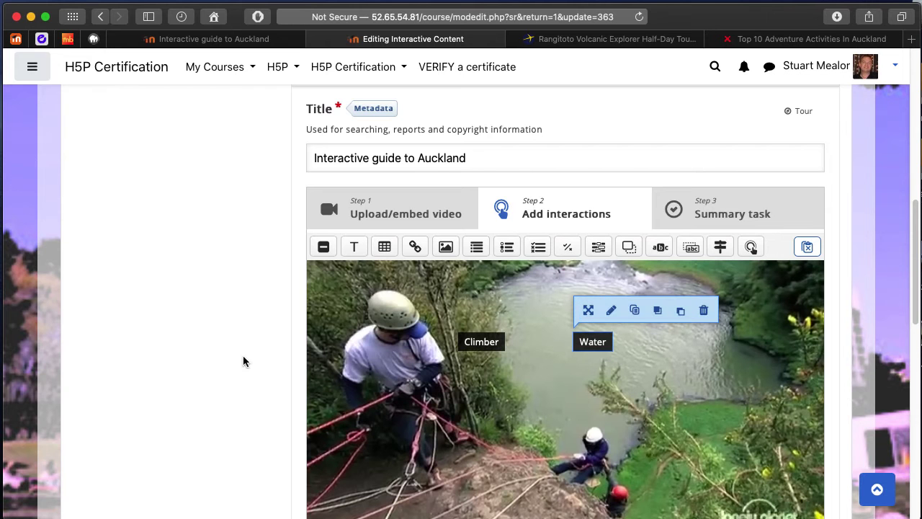
scroll(261, 407, down, 2)
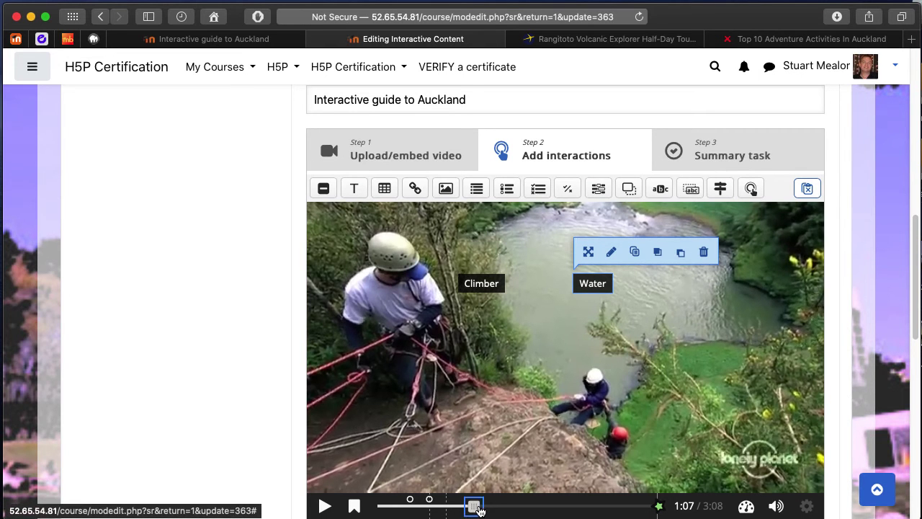
- Change the Climber and Water labels' display end time to 1:09
click(481, 508)
drag(481, 509, 477, 508)
double_click(470, 292)
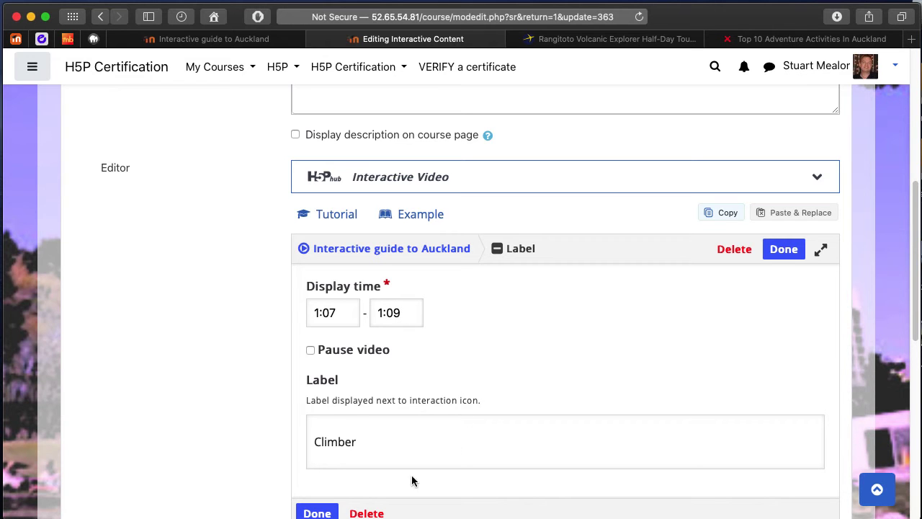
click(318, 512)
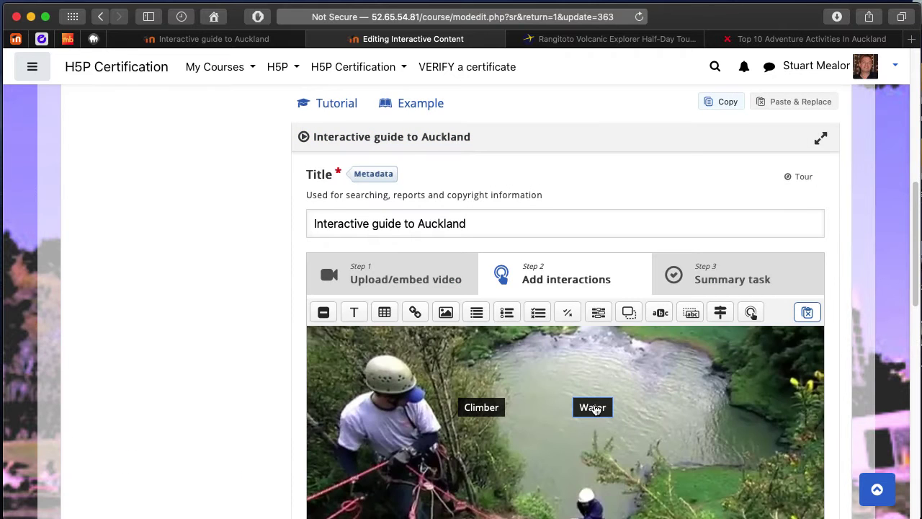
double_click(596, 409)
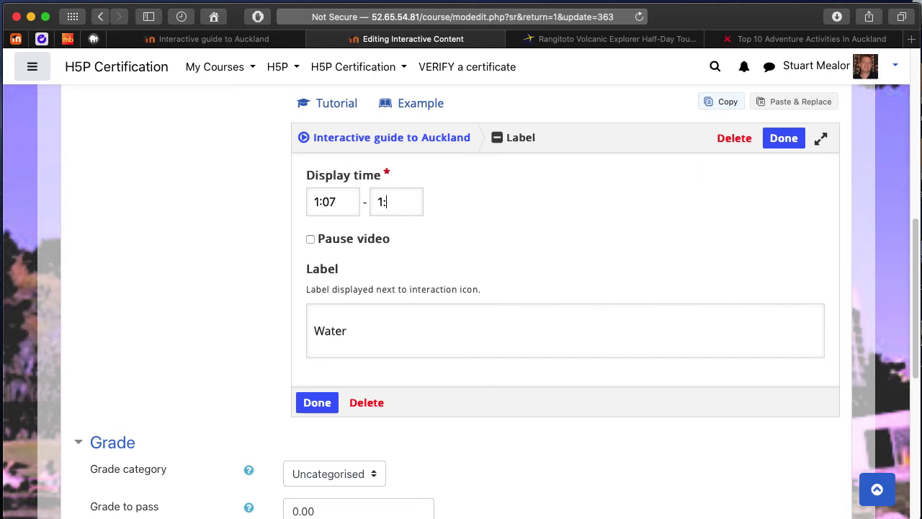
click(329, 406)
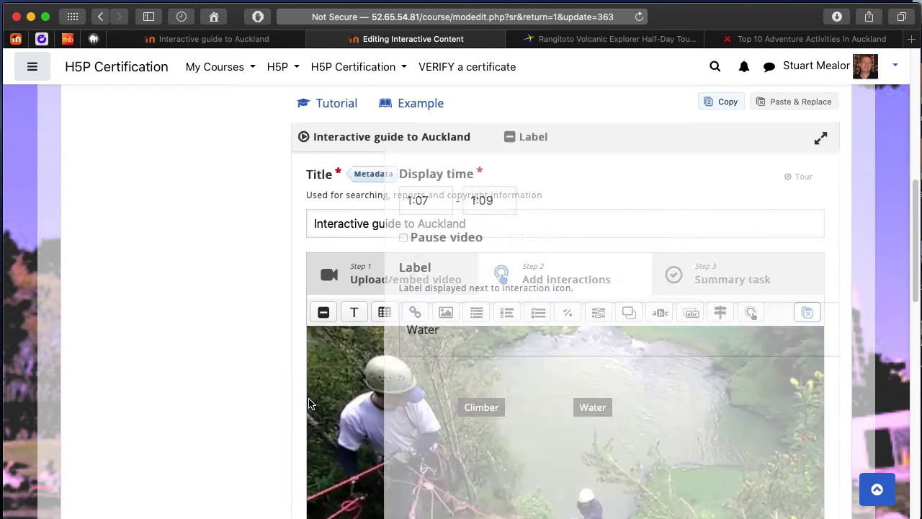
- Finish the 'Half day explorer' link and give it a light green background
scroll(240, 412, down, 4)
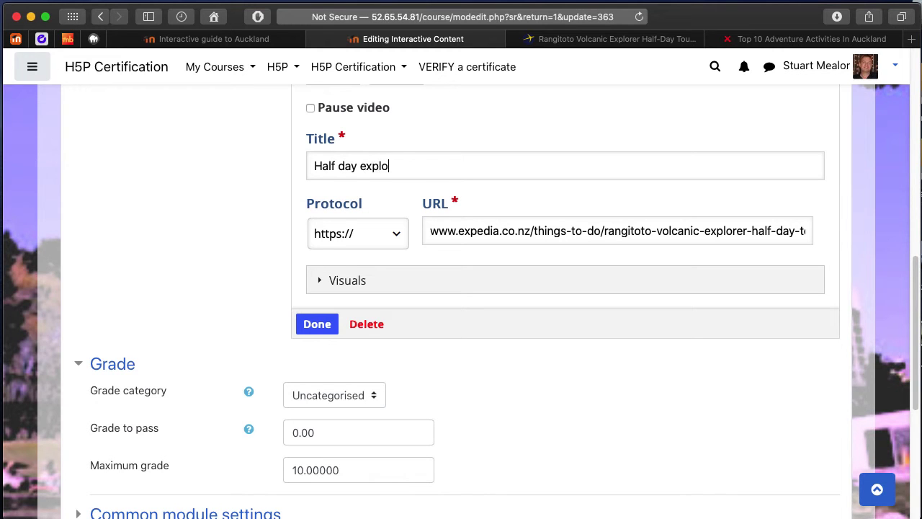
text(rer)
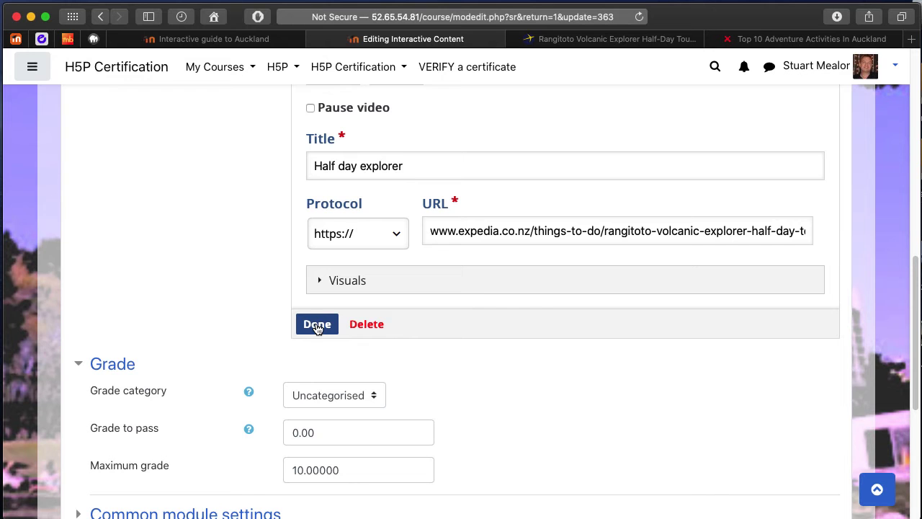
click(321, 282)
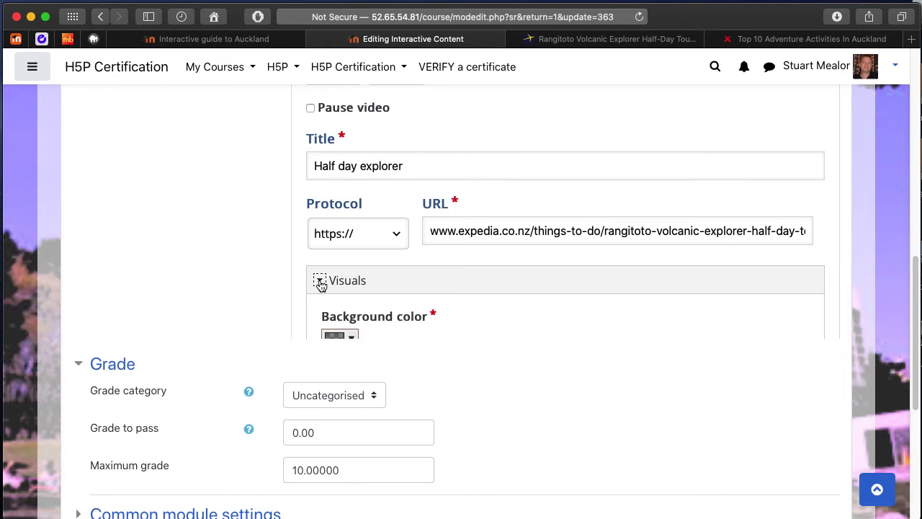
click(351, 341)
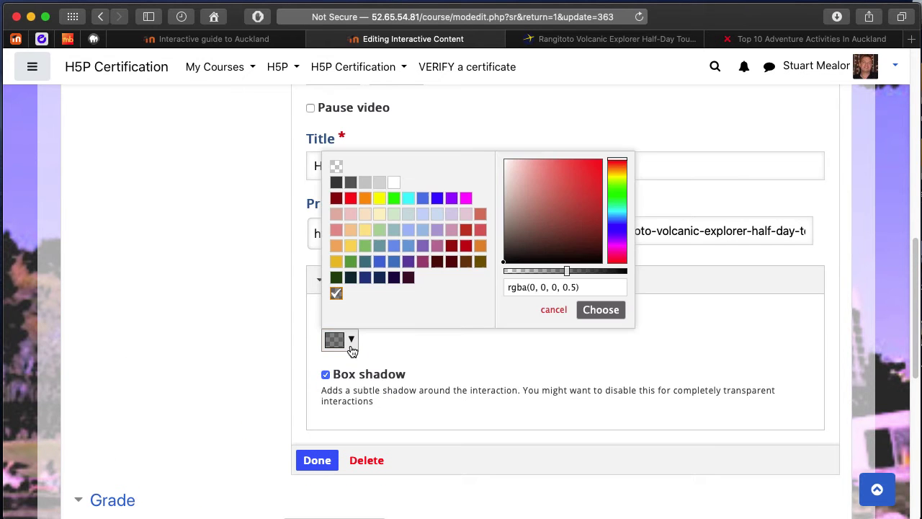
click(382, 230)
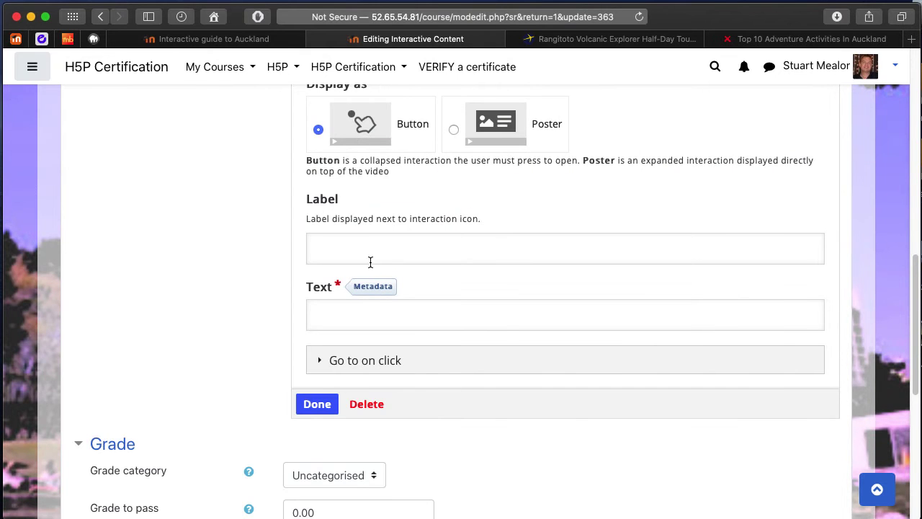
- Shorten the text's end time, paste the New Zealand adventure paragraph, and label it 'Adventure in Auckland'
scroll(318, 227, up, 5)
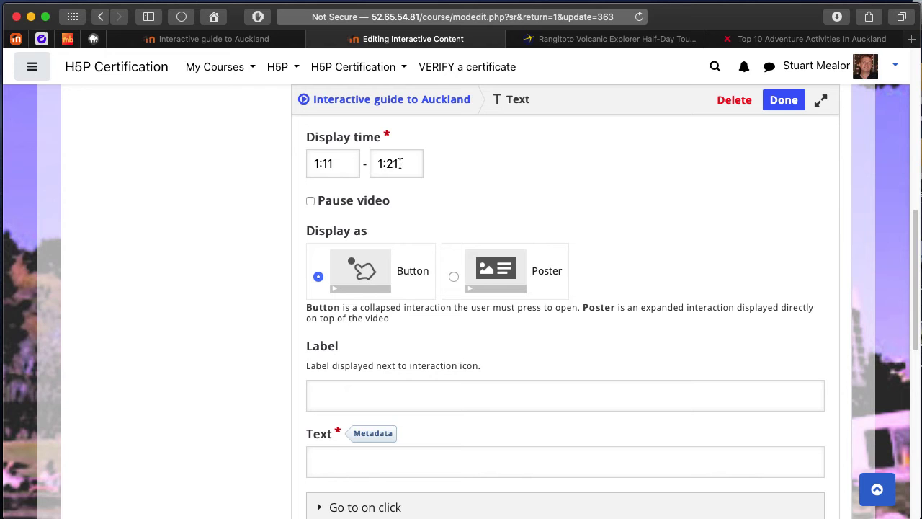
click(400, 163)
key(BackSpace)
key(BackSpace)
scroll(281, 340, down, 3)
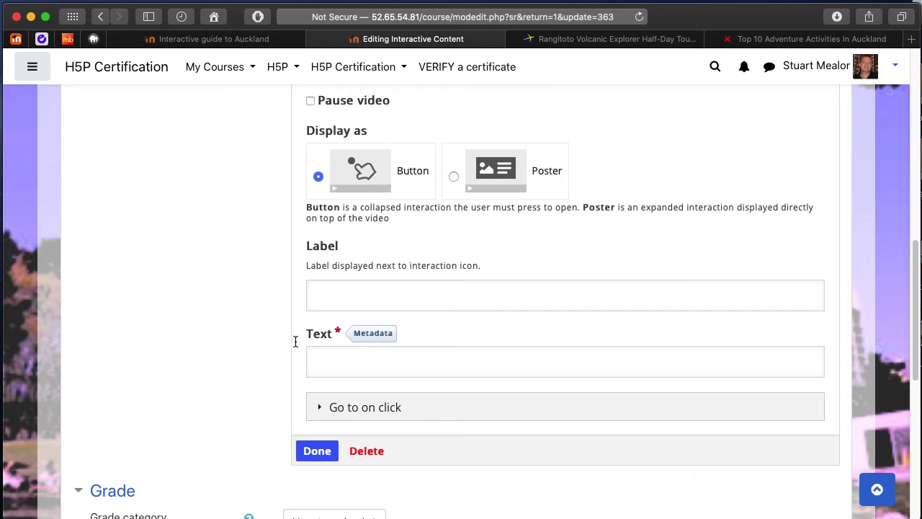
click(338, 362)
text(New Zealand is commonly referred to as the adventure capital of the world and Auckland is no exception. Jumping off New Zealand's tallest tower, hiking to the top of volcanoes, jumping off a bridge, climbing a bridge, islands, abseiling, kayaking - there are many adventure activities in Auckland for the outdoorsy traveller or adrenaline junkie. Here are 10 adventure activities in Auckland that are guaranteed to get your heart racing.)
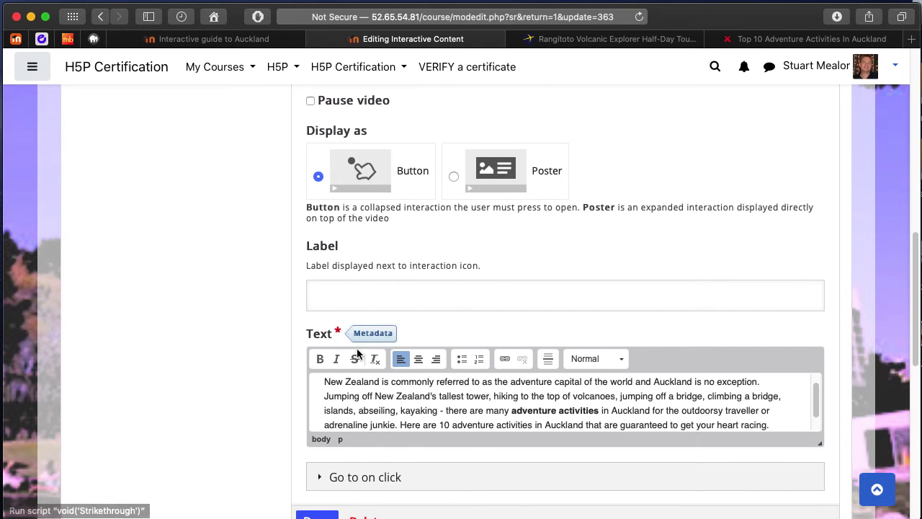
click(374, 296)
text(Adventure in Auckland)
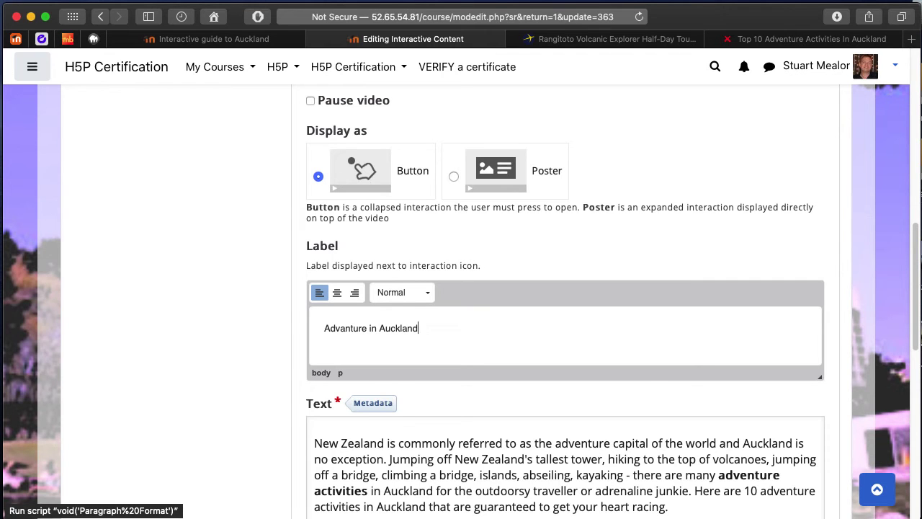
click(346, 328)
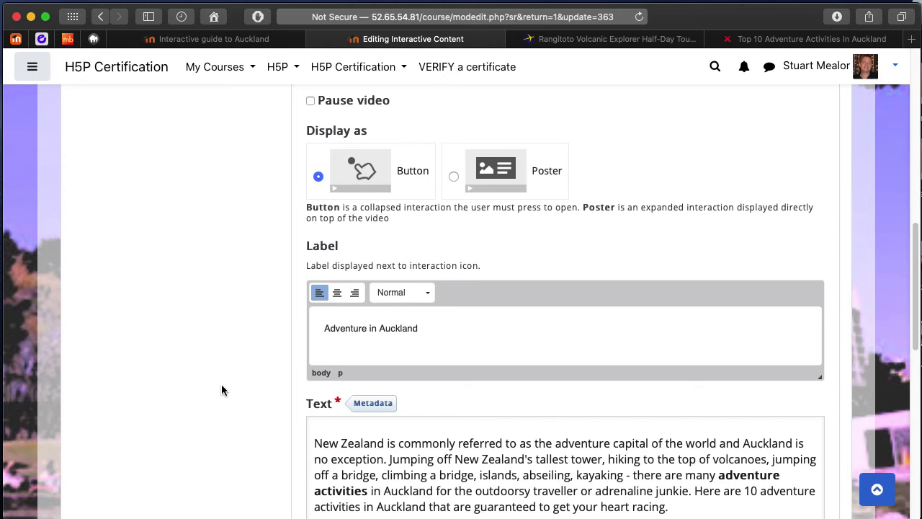
- Leave Go to on click as '-', finish the interaction, and move its hotspot up-right
scroll(222, 387, down, 5)
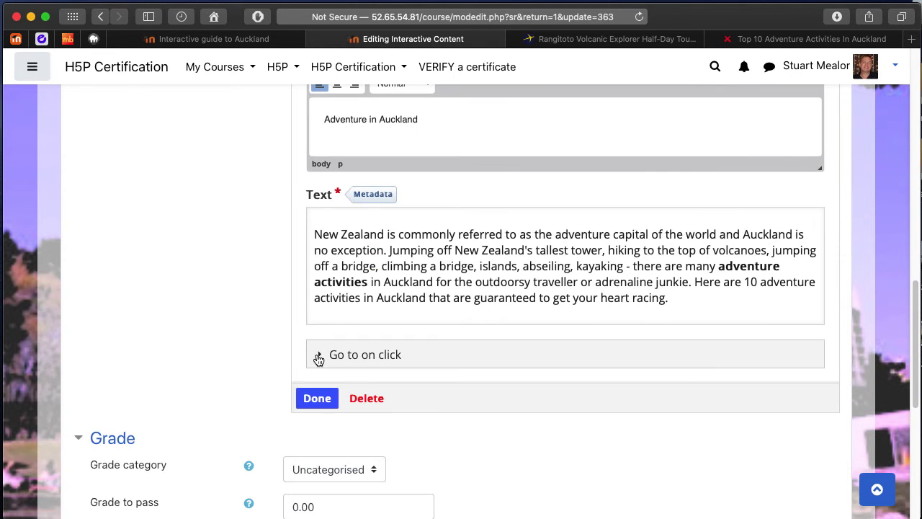
click(320, 357)
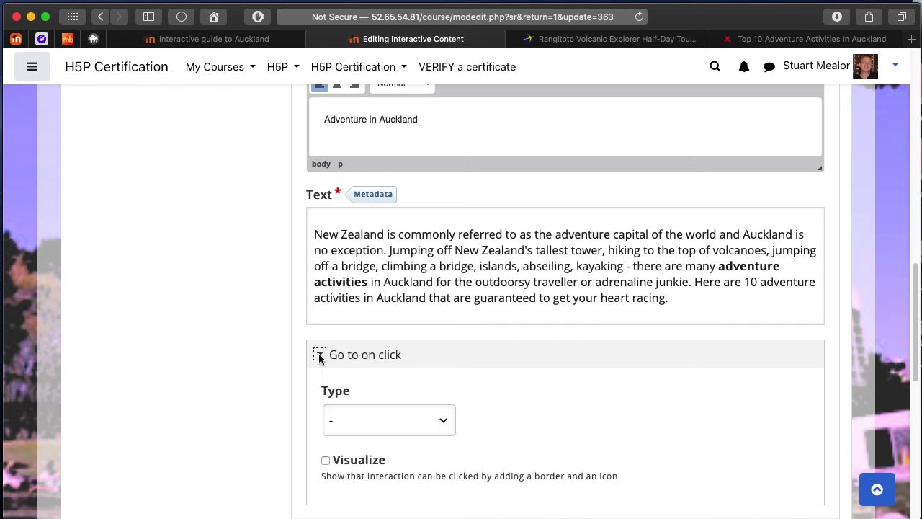
click(443, 423)
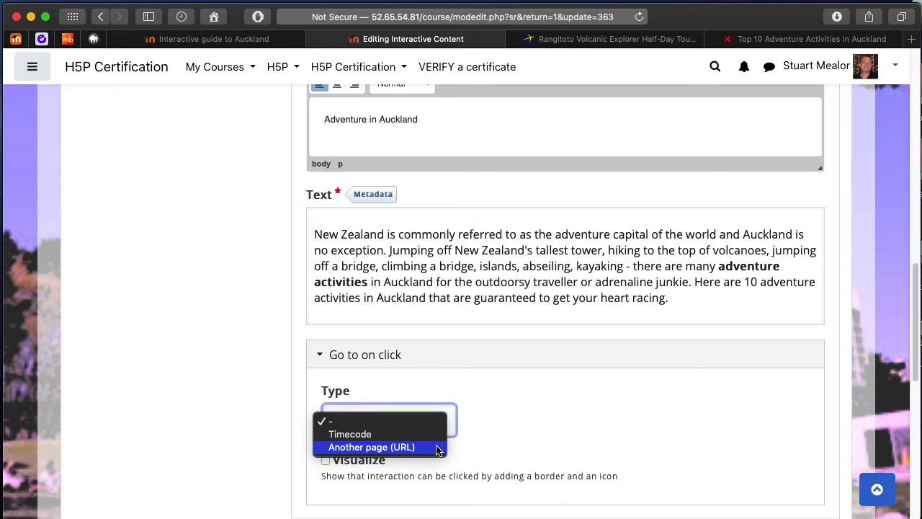
click(506, 425)
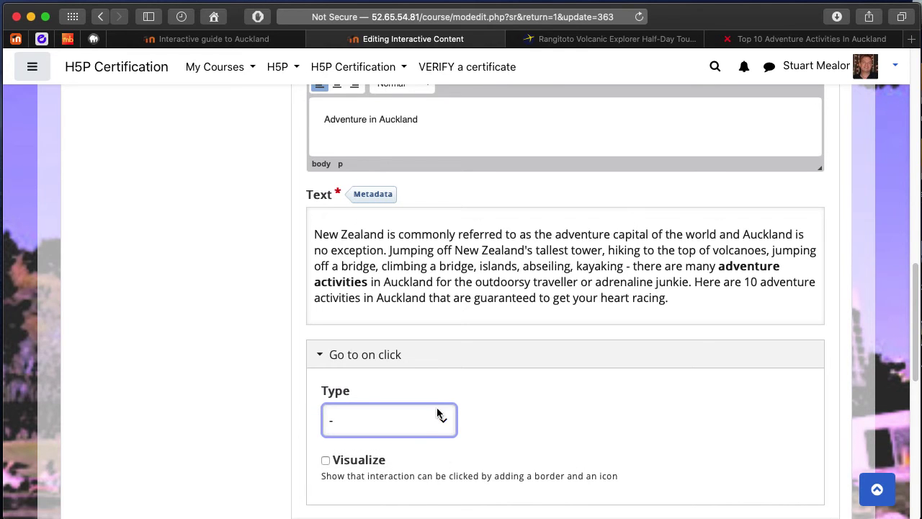
scroll(278, 357, down, 2)
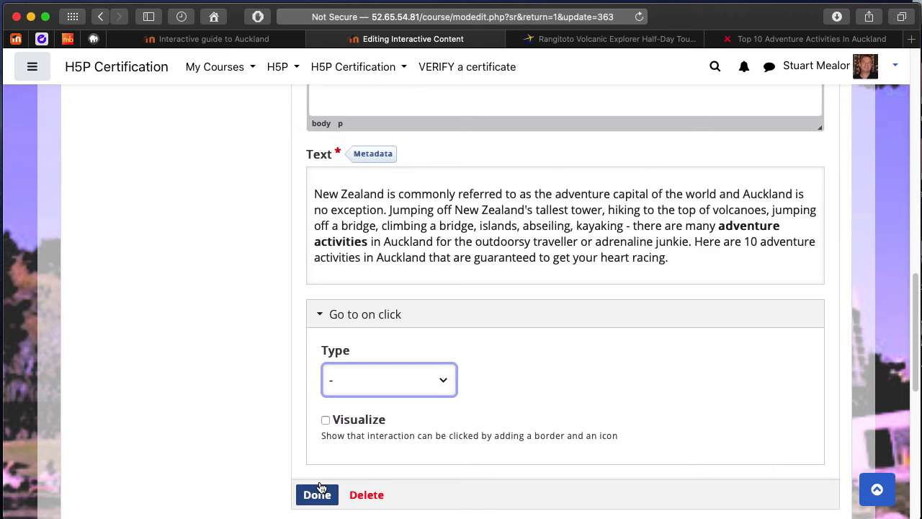
click(318, 495)
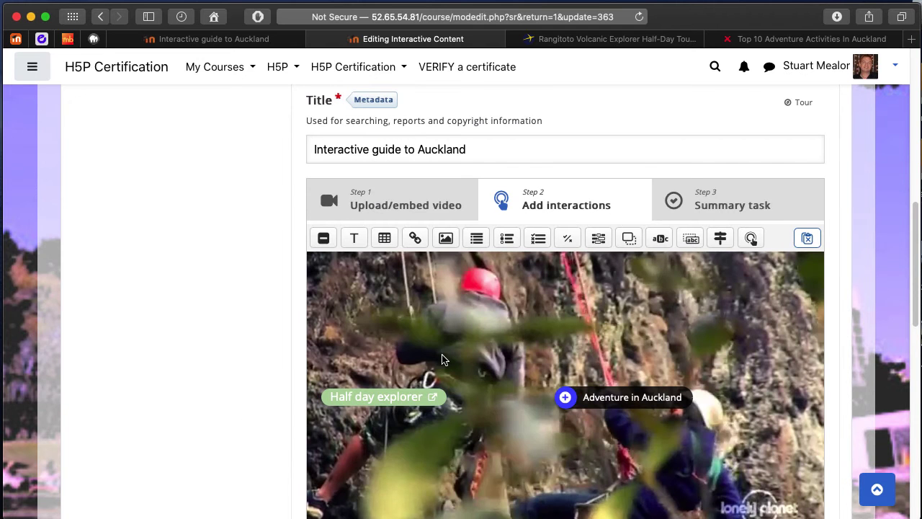
drag(604, 406, 724, 297)
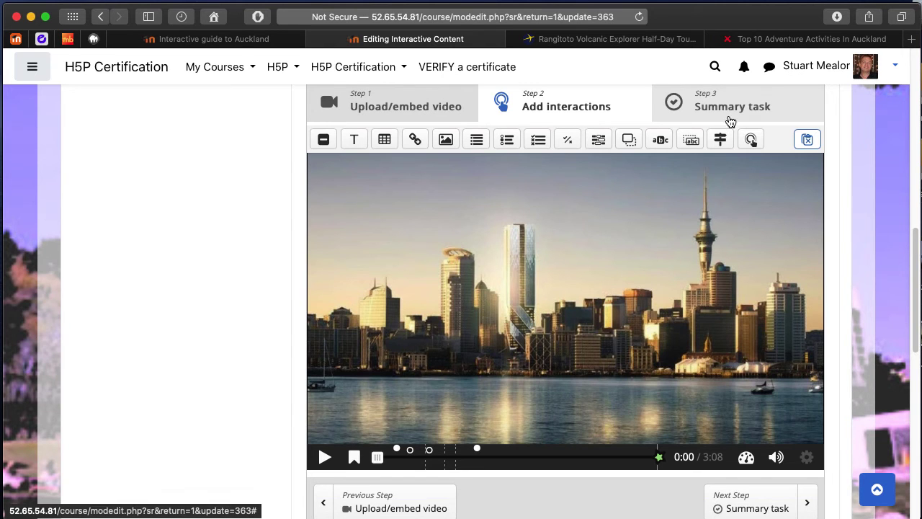
- Title the summary task 'Auckland City Summary' and edit its introduction text
click(730, 114)
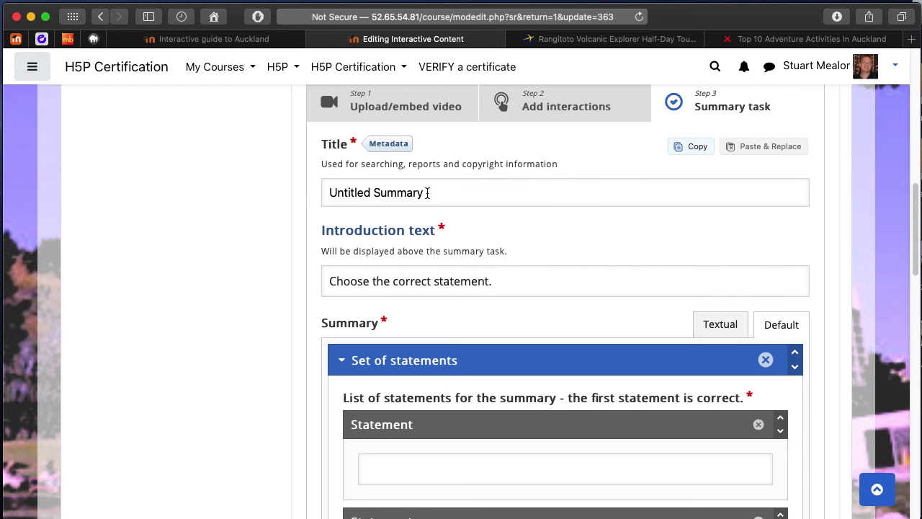
drag(427, 193, 322, 191)
text(Auck)
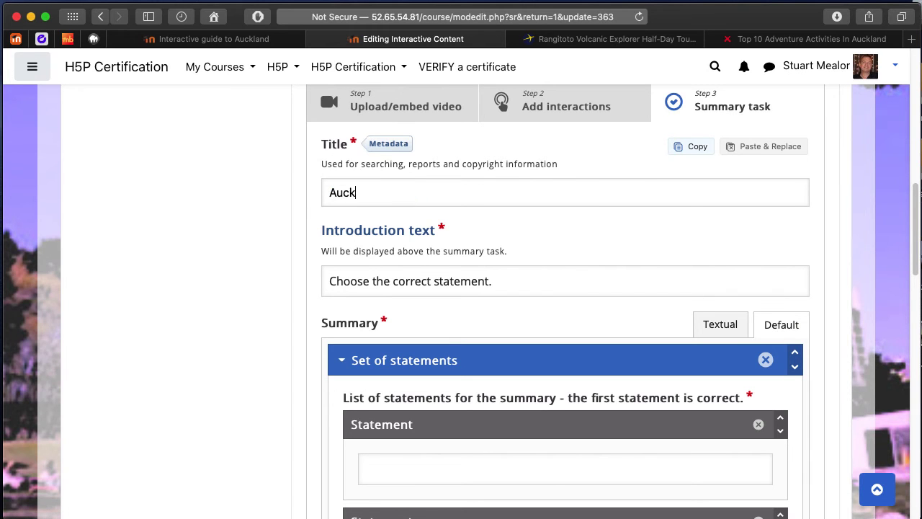
text(land City Summary)
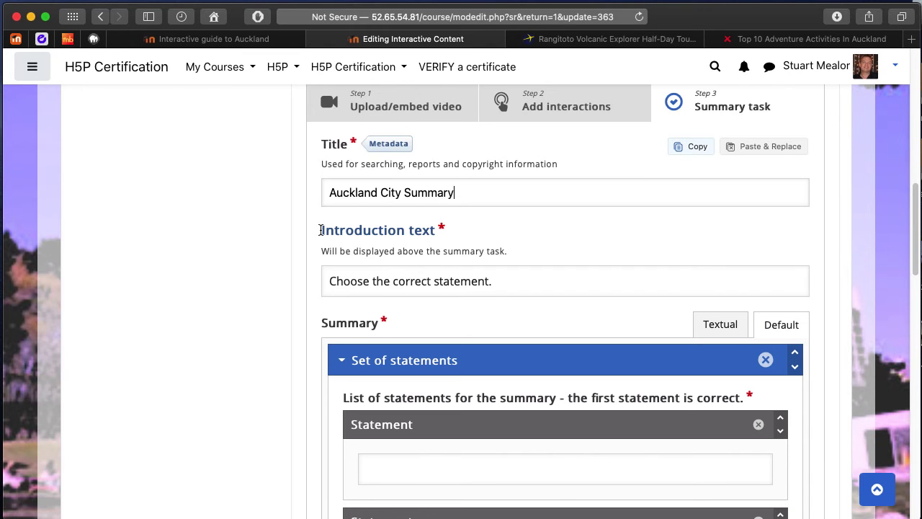
click(449, 279)
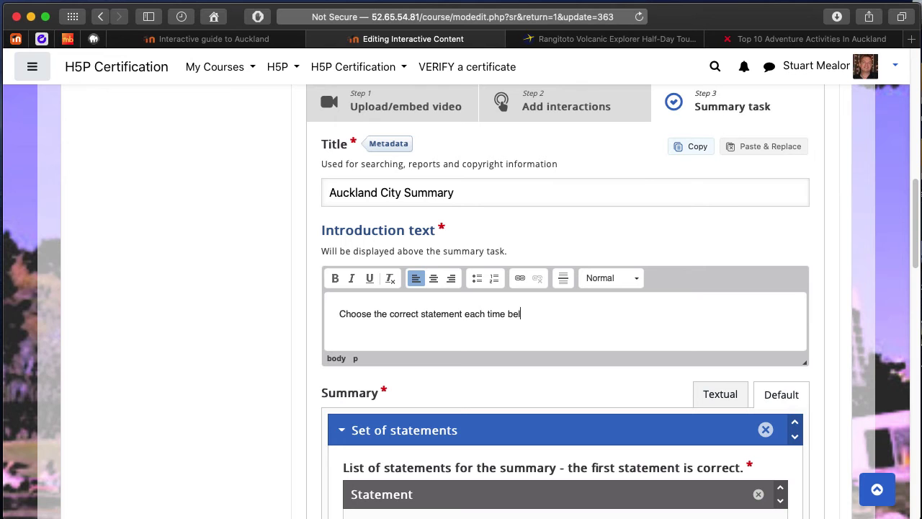
text(ow...)
scroll(299, 350, down, 1)
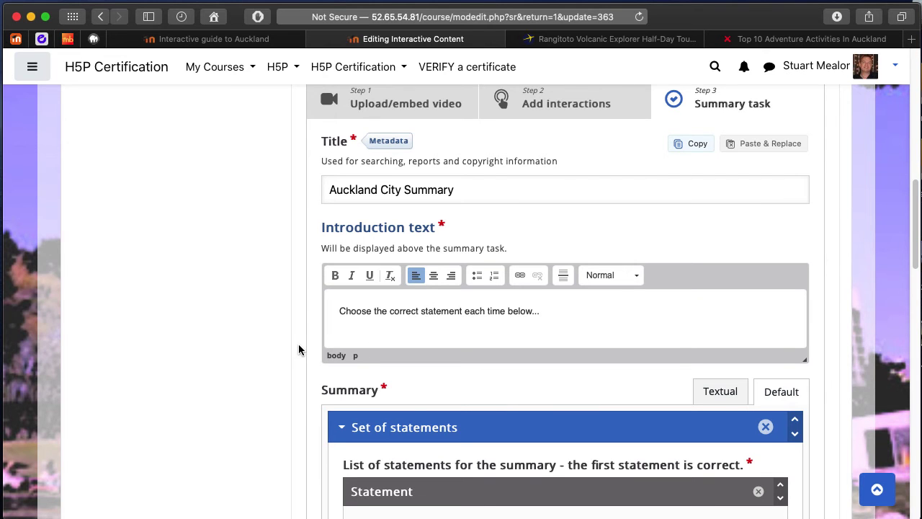
scroll(299, 350, down, 5)
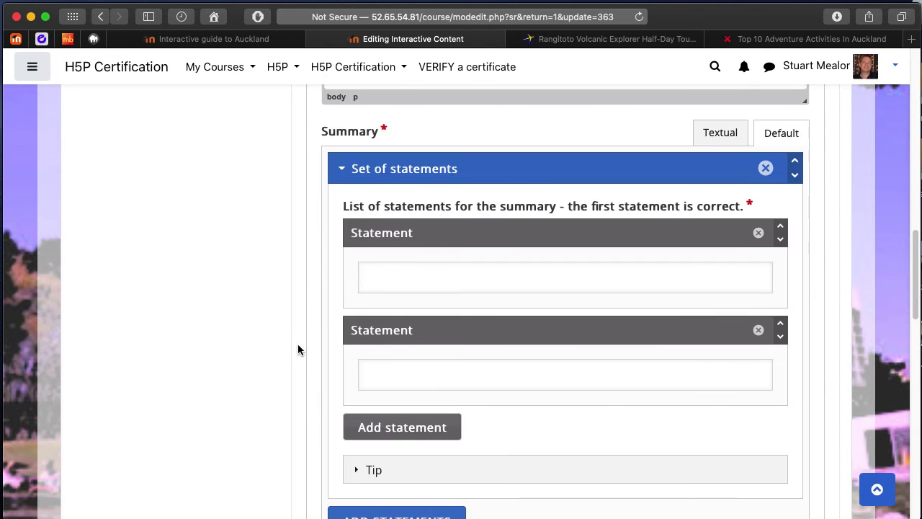
- Write the first statement about Auckland's 50 dormant or extinct volcanoes, fixing the 'aro0und' typo
click(443, 279)
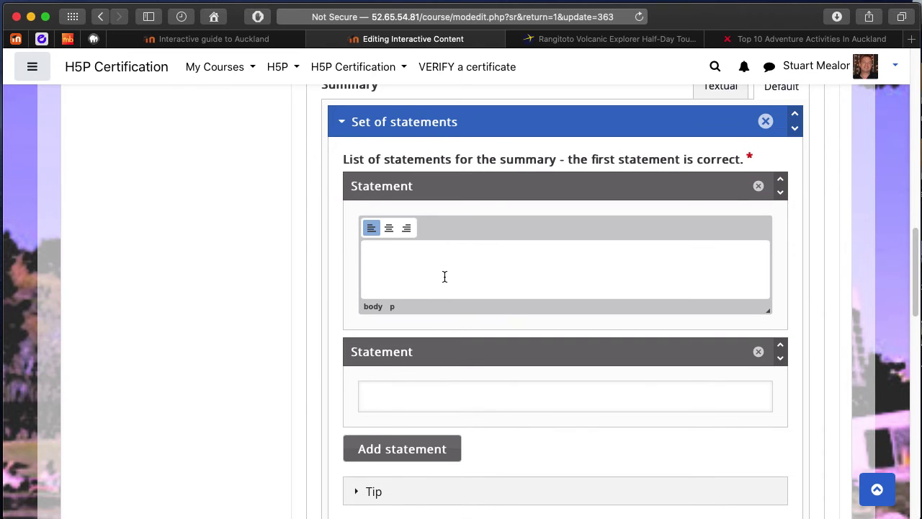
text(Auckland has aro0und 50 volcan)
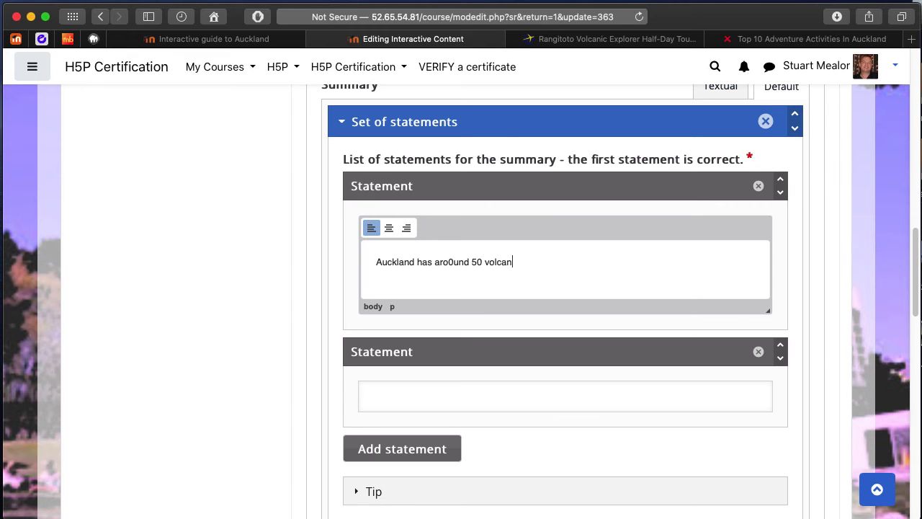
text(oes that are dormant or)
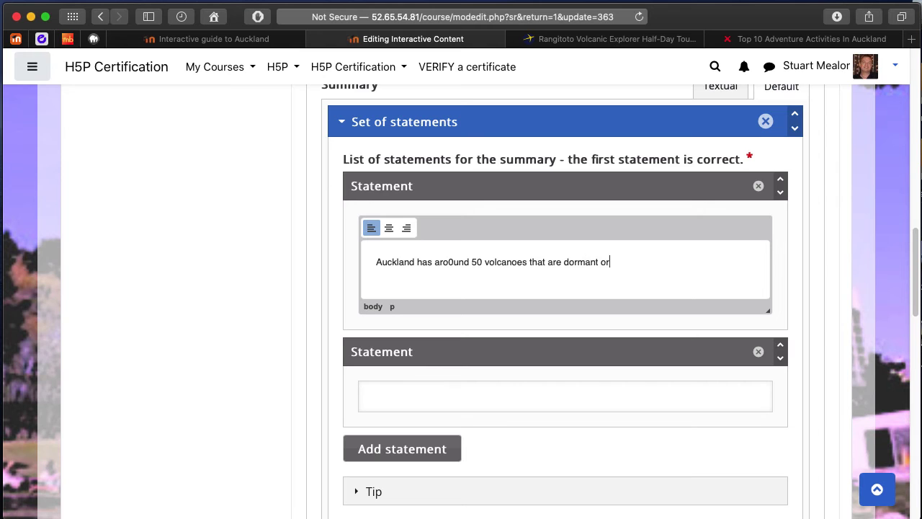
text( extinct.)
scroll(439, 325, down, 1)
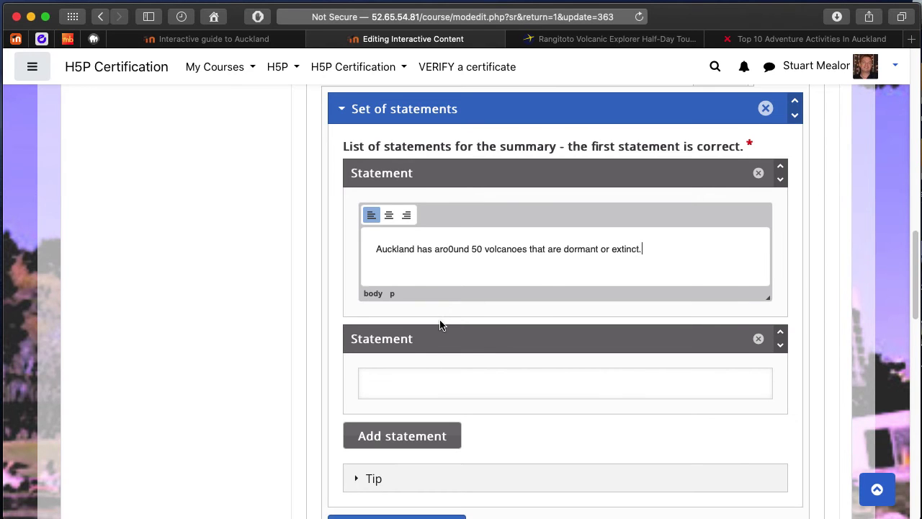
drag(567, 146, 746, 148)
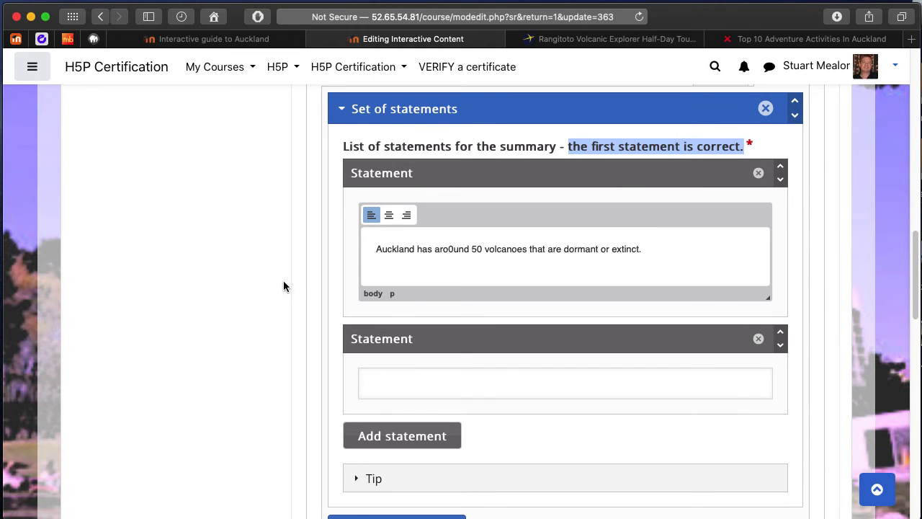
scroll(278, 297, down, 2)
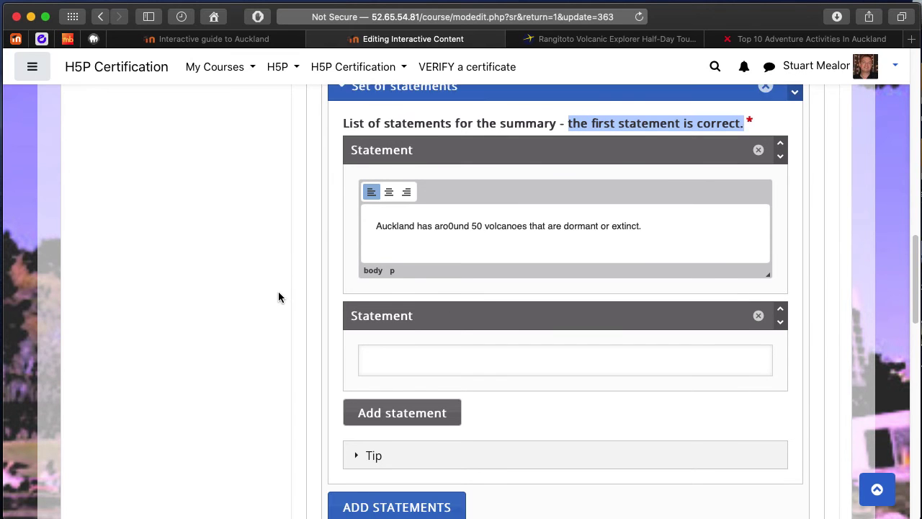
click(453, 224)
key(BackSpace)
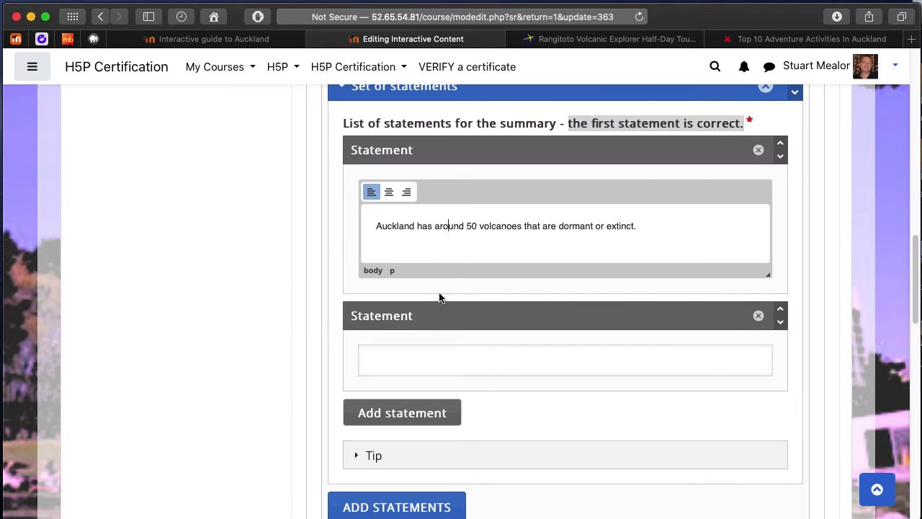
- Write the second statement, 'Auckland has a small number of active volcanoes', and expand Tip
click(503, 361)
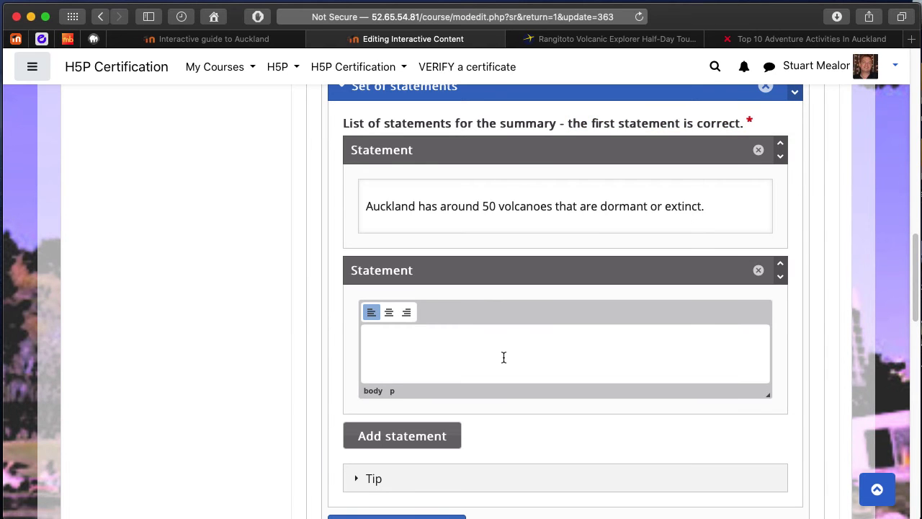
text(Auckland has a smal)
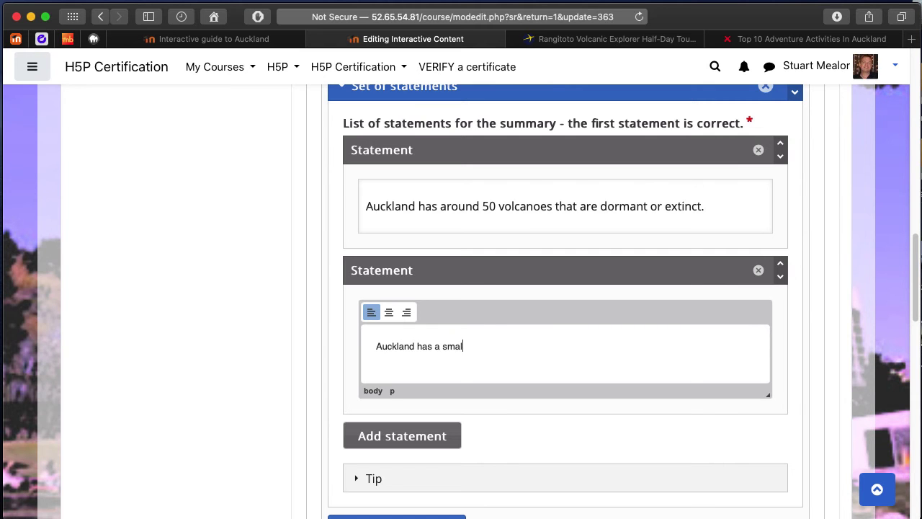
text(l number of active volcanoes.)
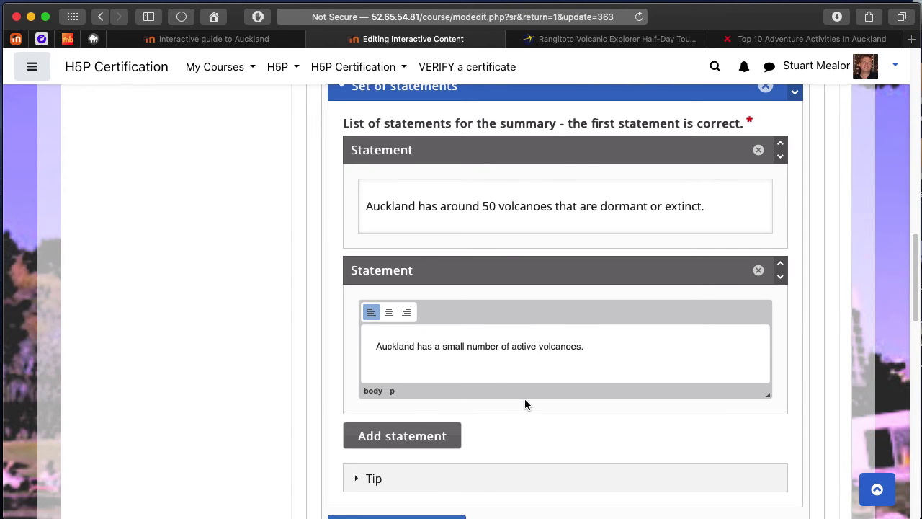
scroll(317, 386, down, 3)
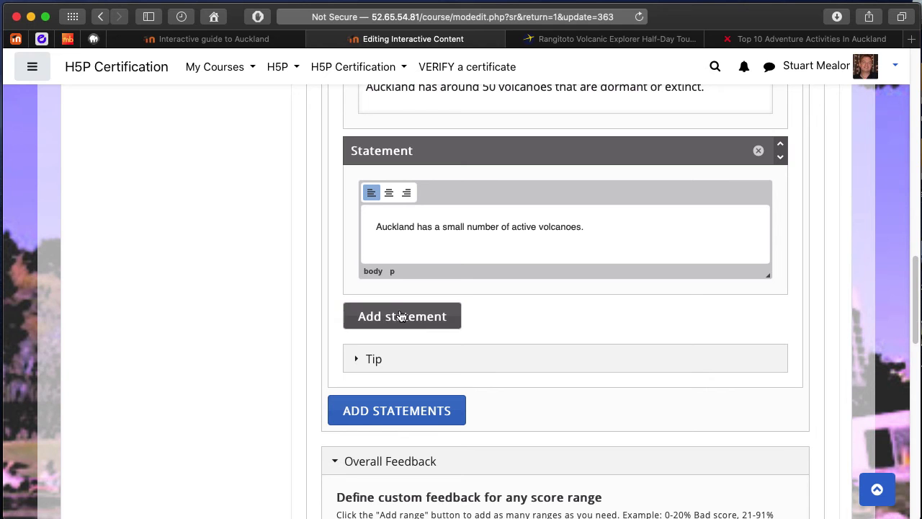
click(358, 364)
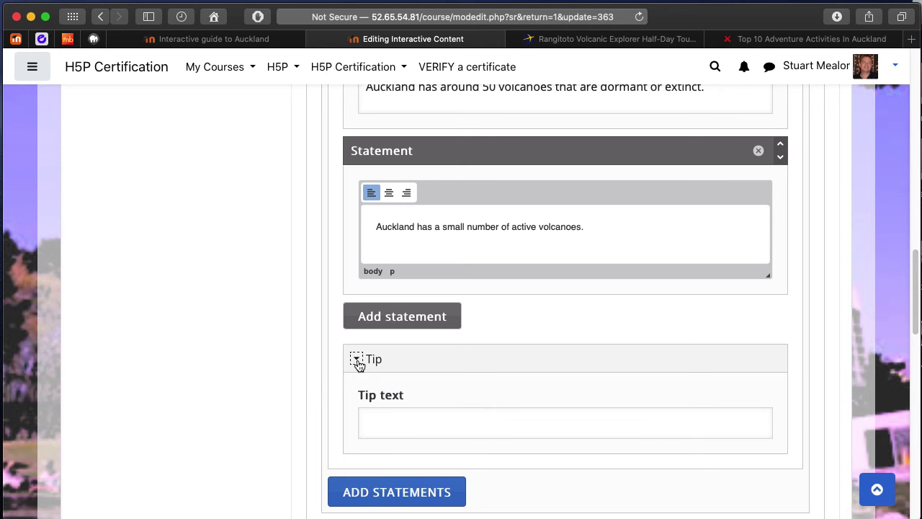
scroll(307, 395, down, 5)
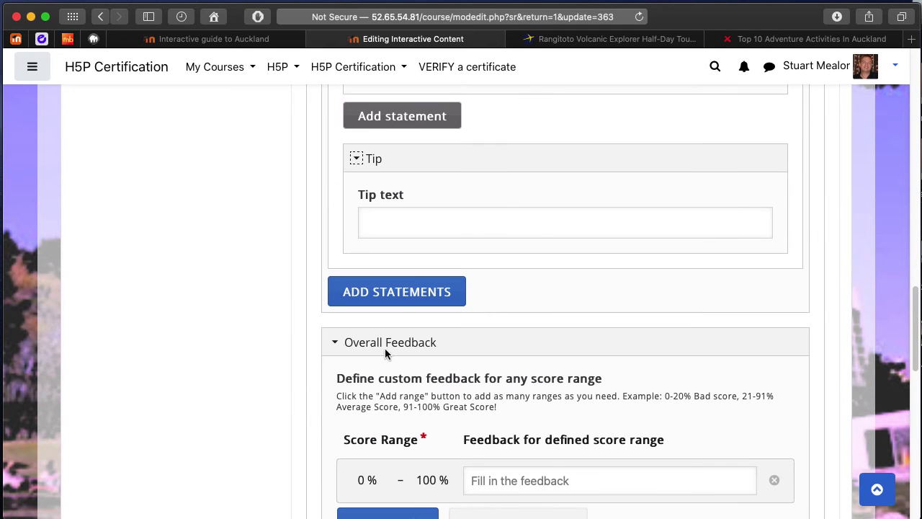
- Add statements 'Auckland is the biggest city in NZ by population and area' (correct) and '…capital and largest city' (wrong)
click(407, 294)
scroll(319, 387, down, 3)
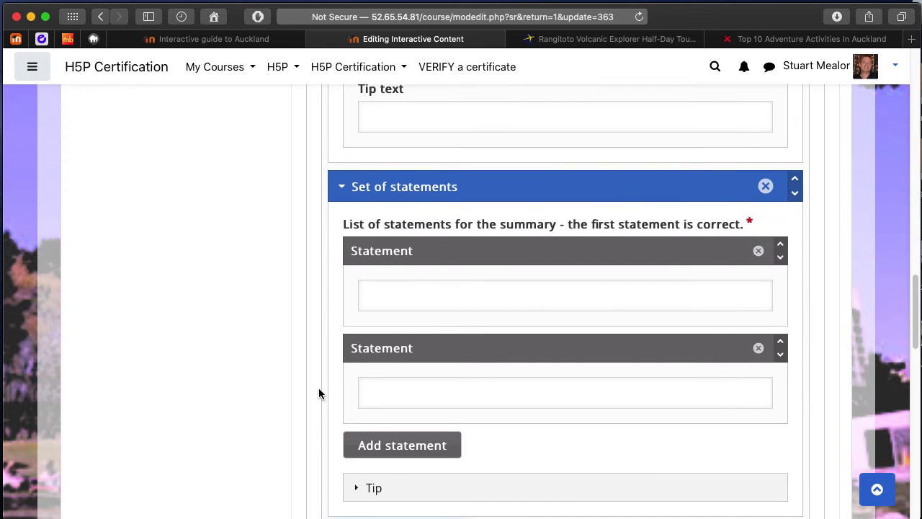
click(449, 288)
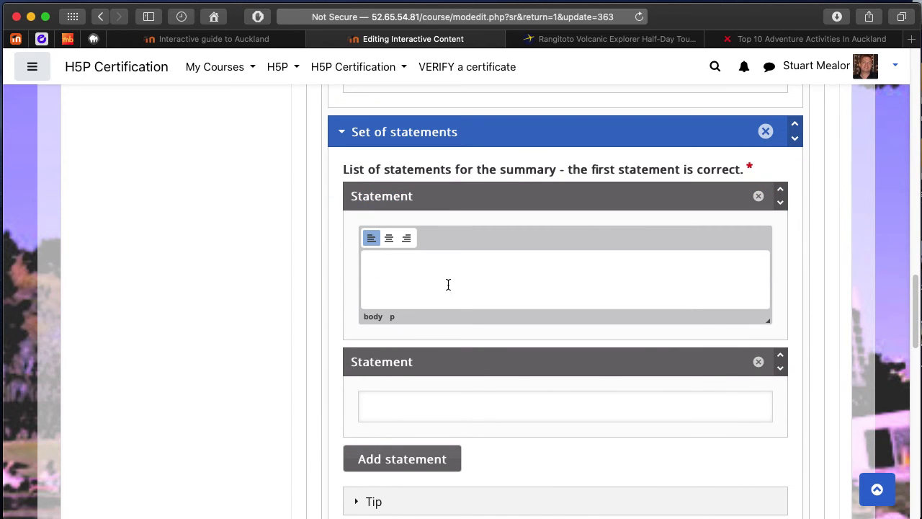
text(Auckland is the biggest city in NZ by population and)
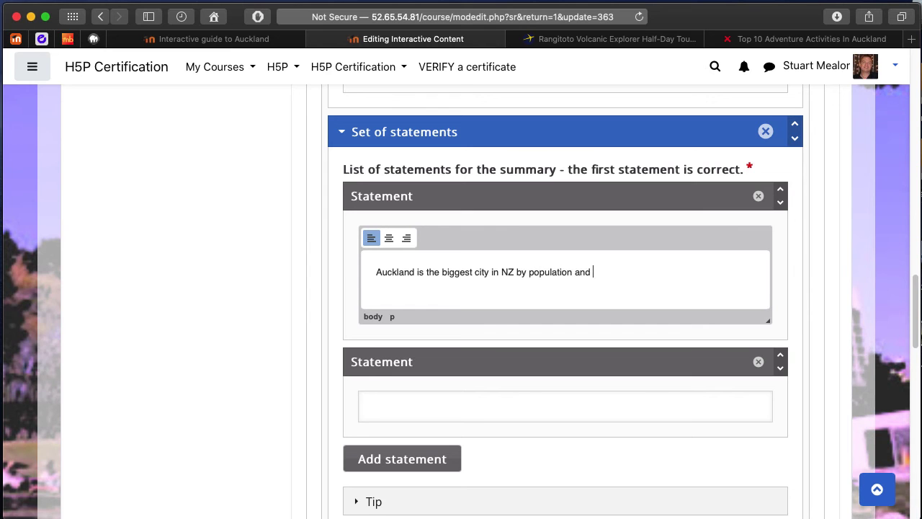
text( area.)
click(493, 421)
text(Auck)
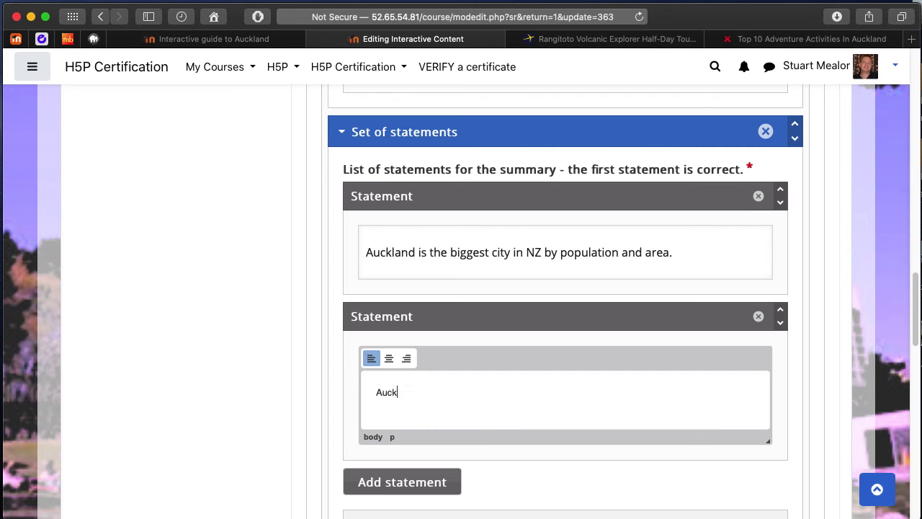
text(land is the capital and largest city in NZ.)
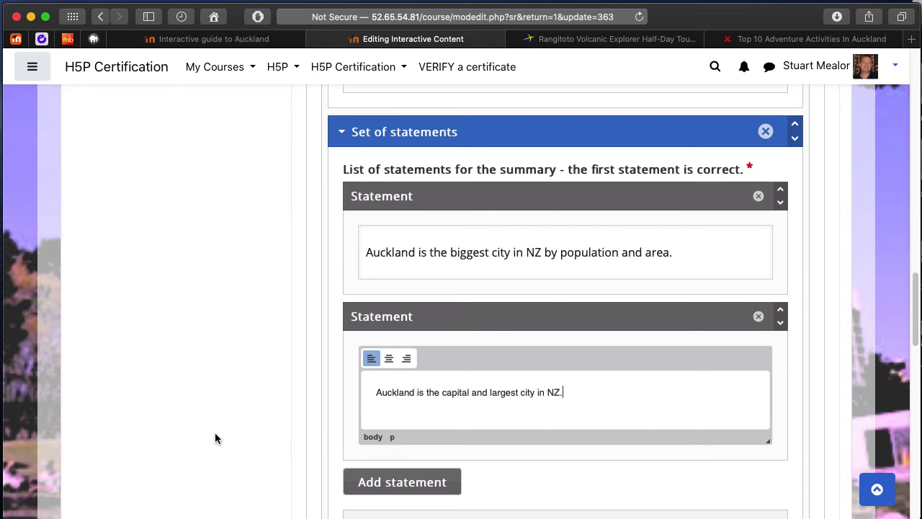
scroll(286, 427, down, 3)
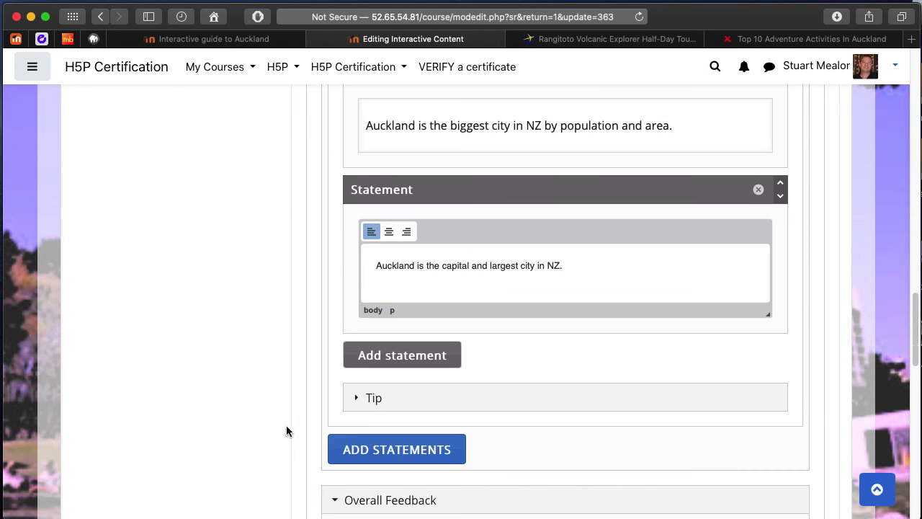
- Scroll past the Overall Feedback and Grade settings and save with 'Save and display'
click(403, 456)
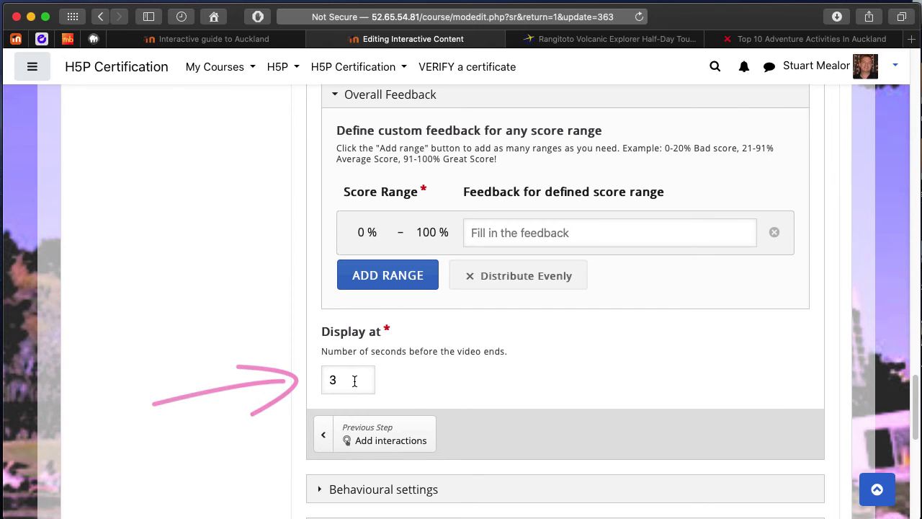
scroll(355, 384, down, 2)
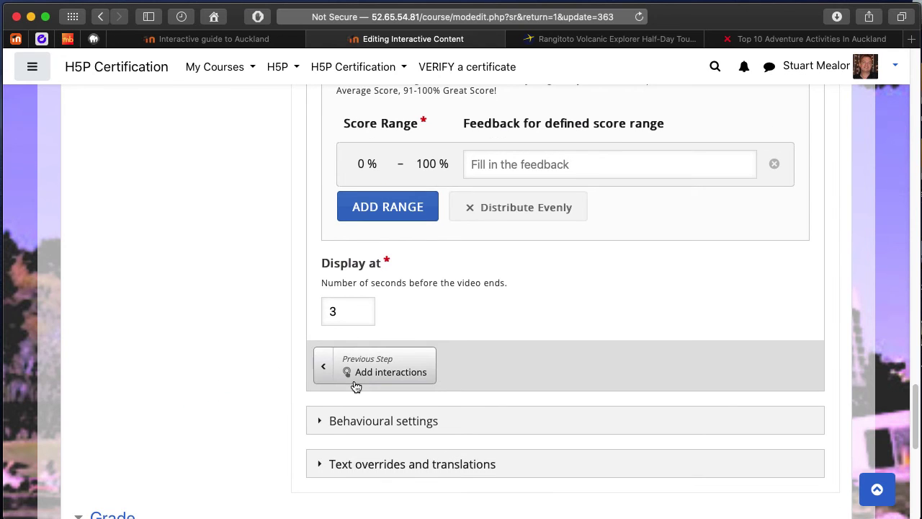
scroll(355, 386, down, 3)
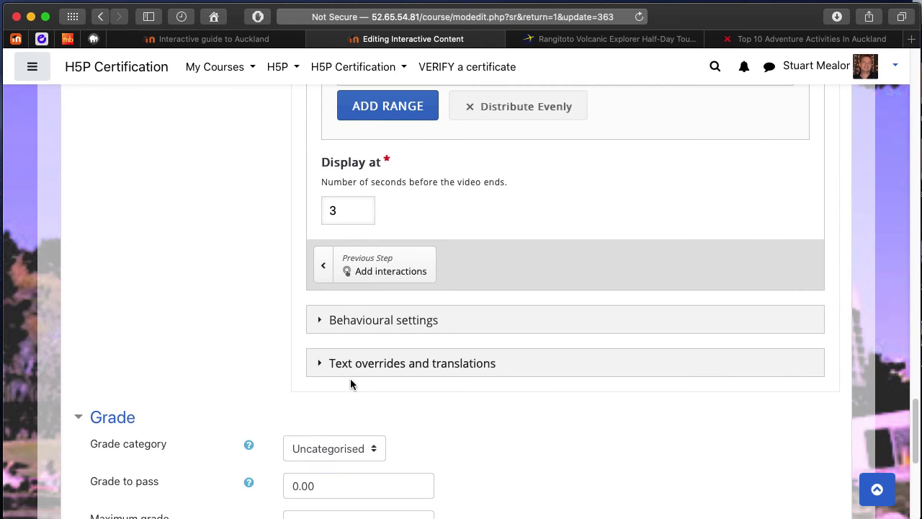
scroll(351, 382, down, 7)
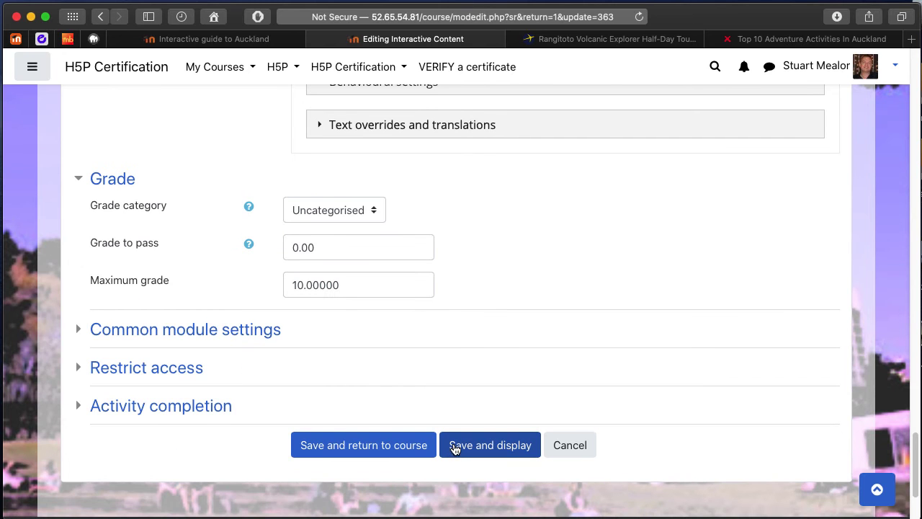
click(455, 446)
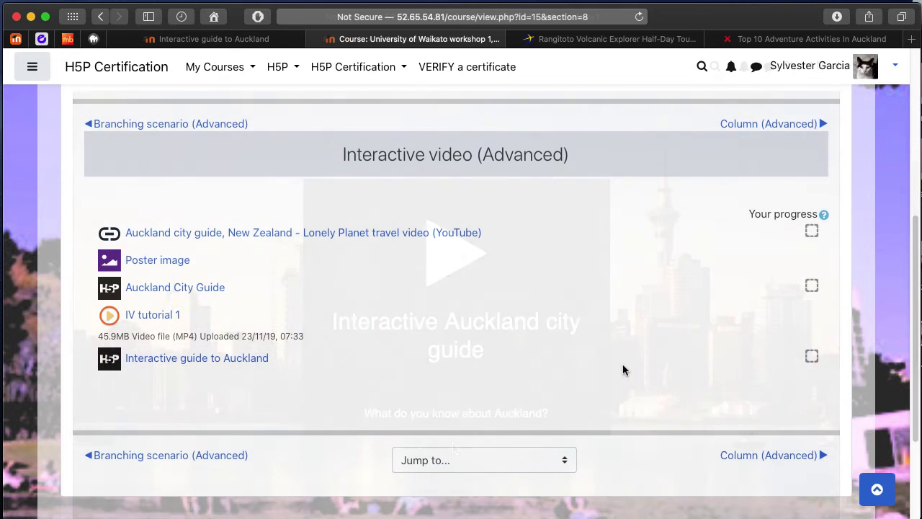
- Open 'Interactive guide to Auckland', play it, and answer Wellington to the capital question
click(237, 358)
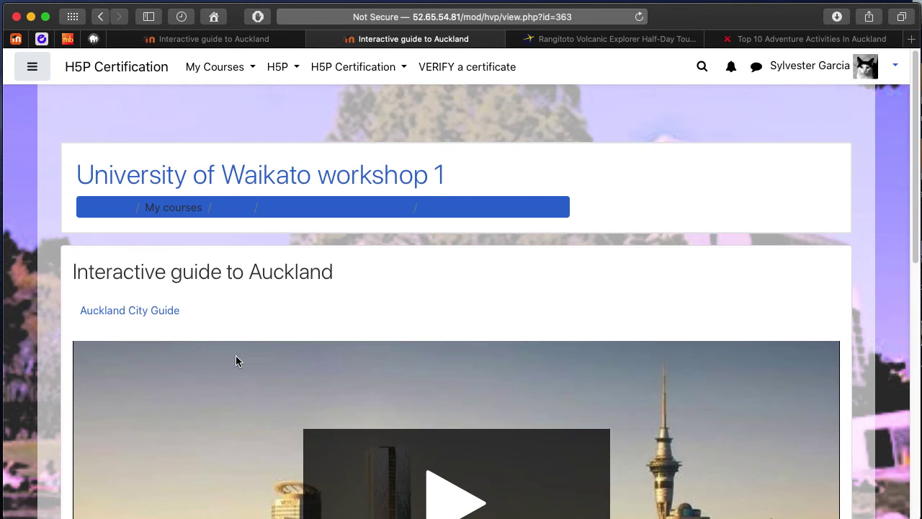
scroll(235, 356, down, 5)
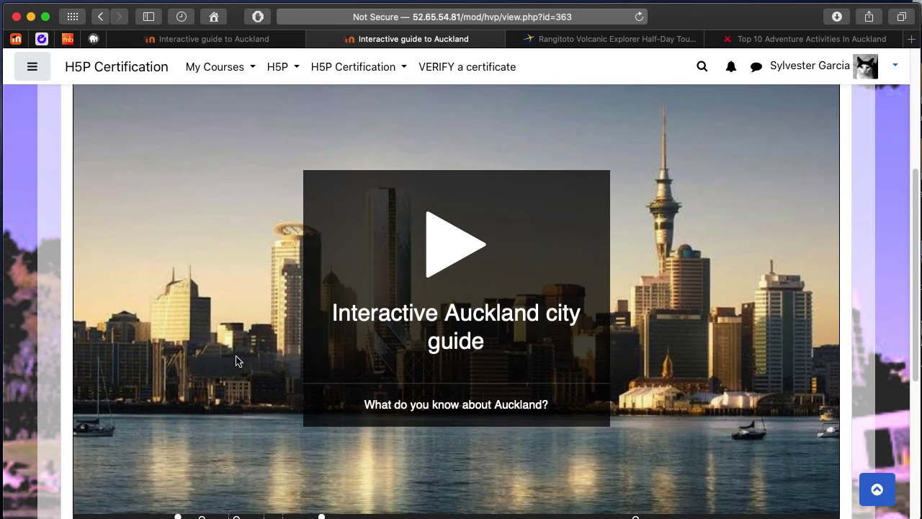
scroll(237, 360, down, 1)
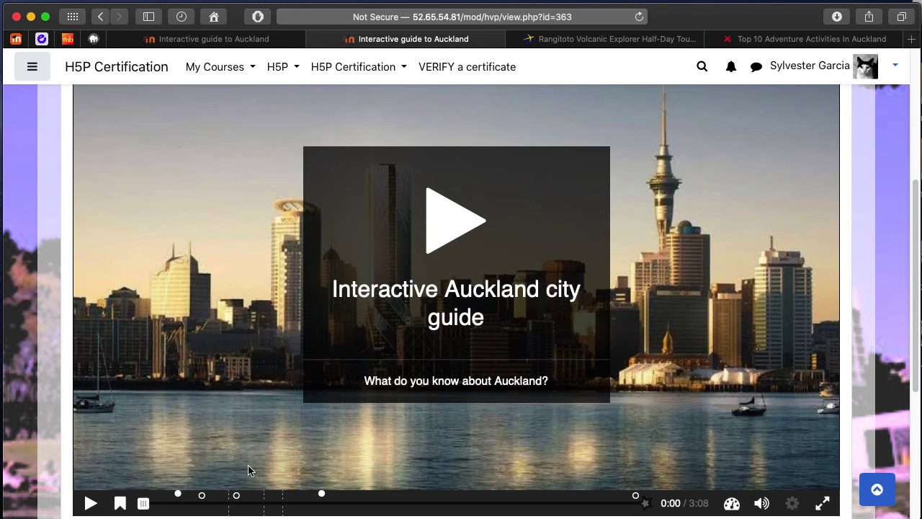
click(445, 232)
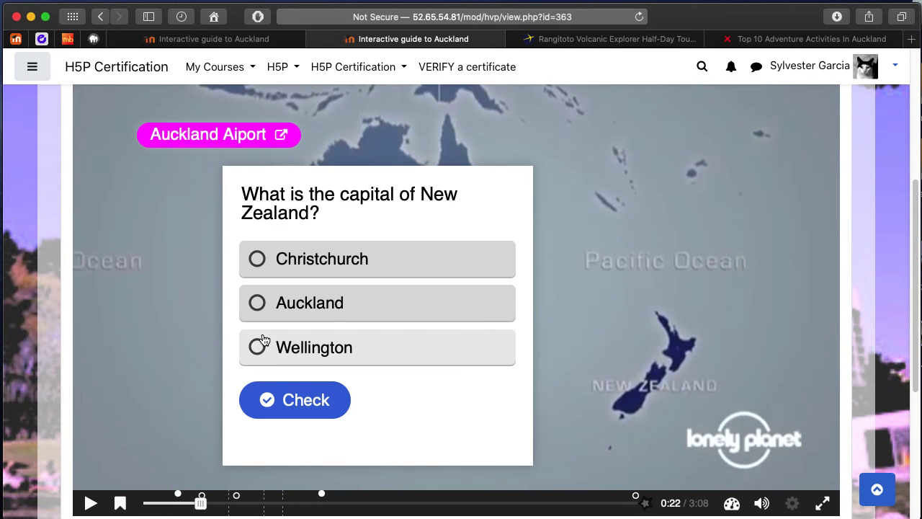
click(261, 349)
click(313, 403)
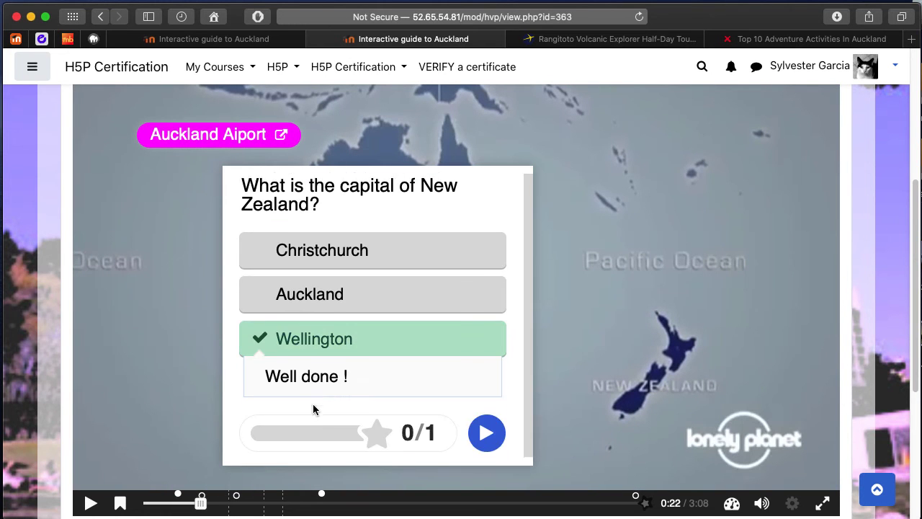
click(490, 427)
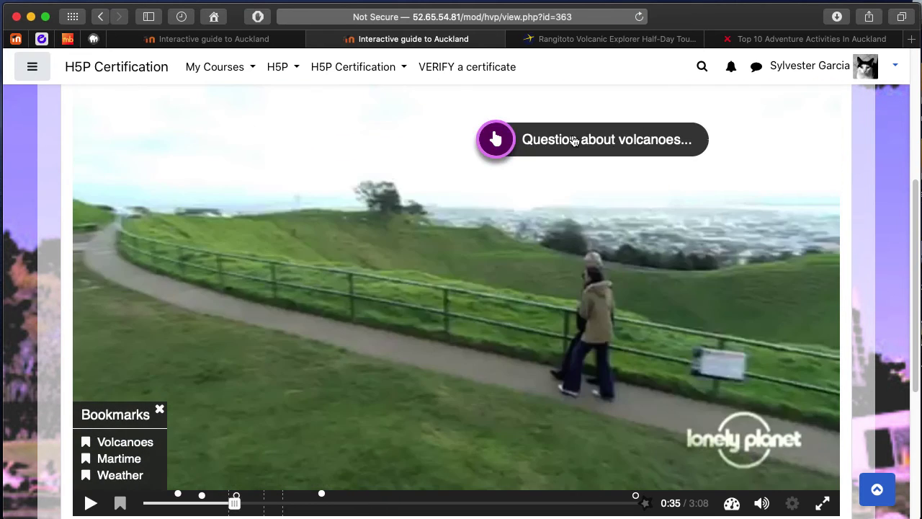
- Answer 'About 25' to the volcano question and reveal the solution
click(574, 141)
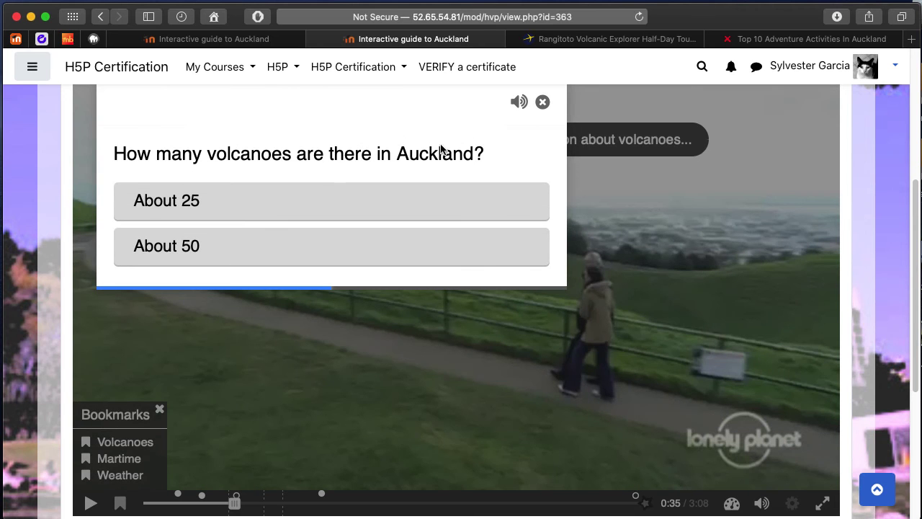
click(266, 199)
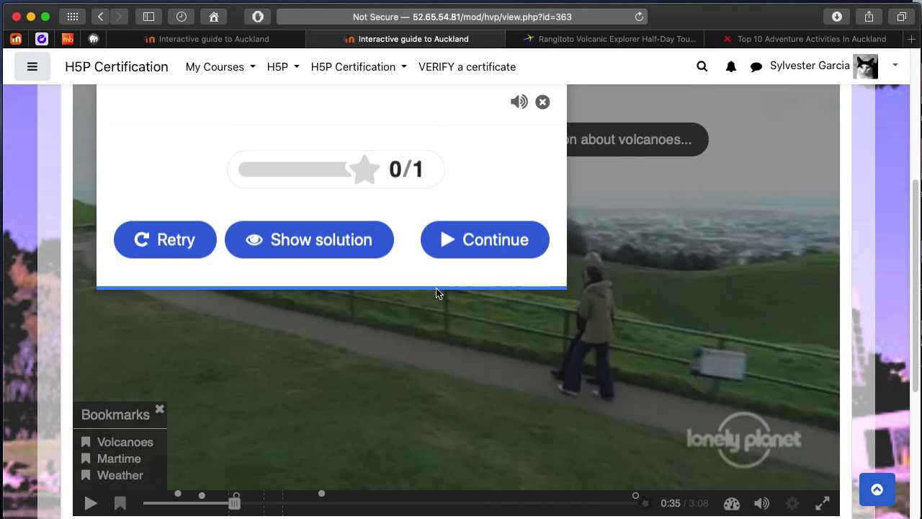
click(324, 239)
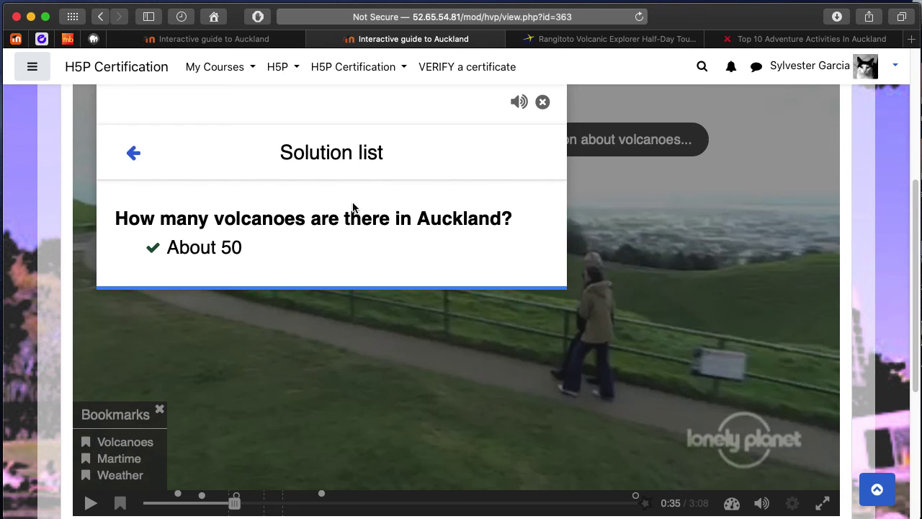
- Close the solution list, jump to 1:07 and view the text label popup
click(544, 103)
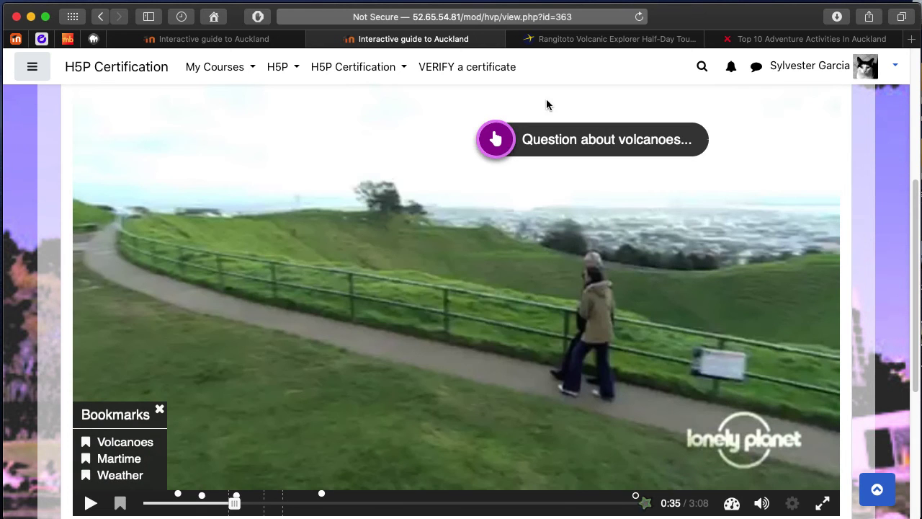
click(320, 502)
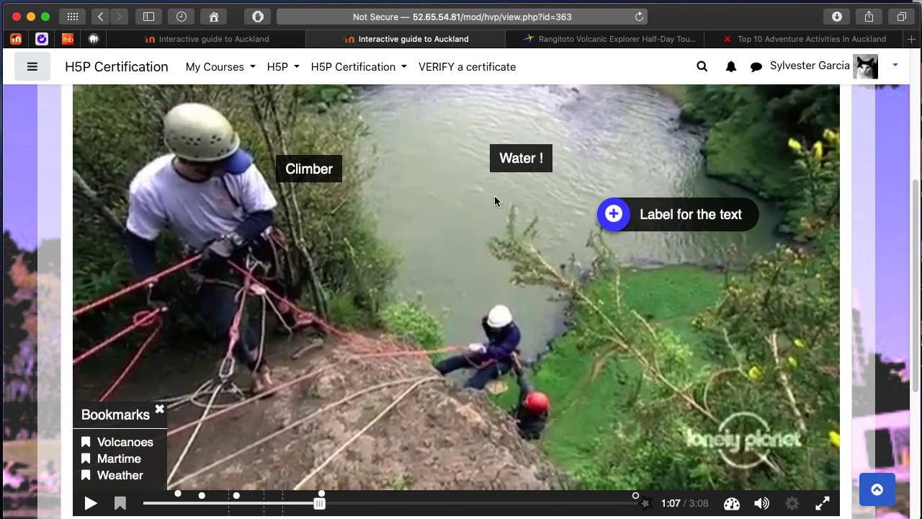
click(619, 216)
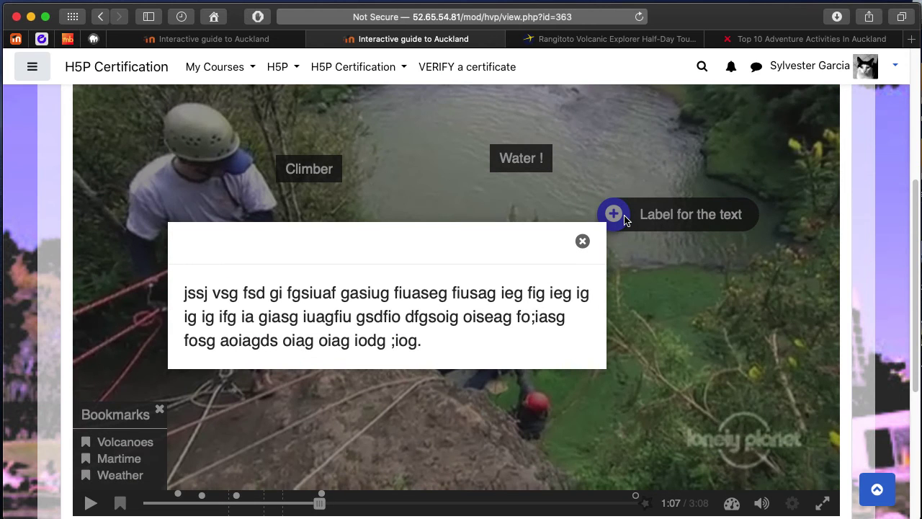
click(624, 219)
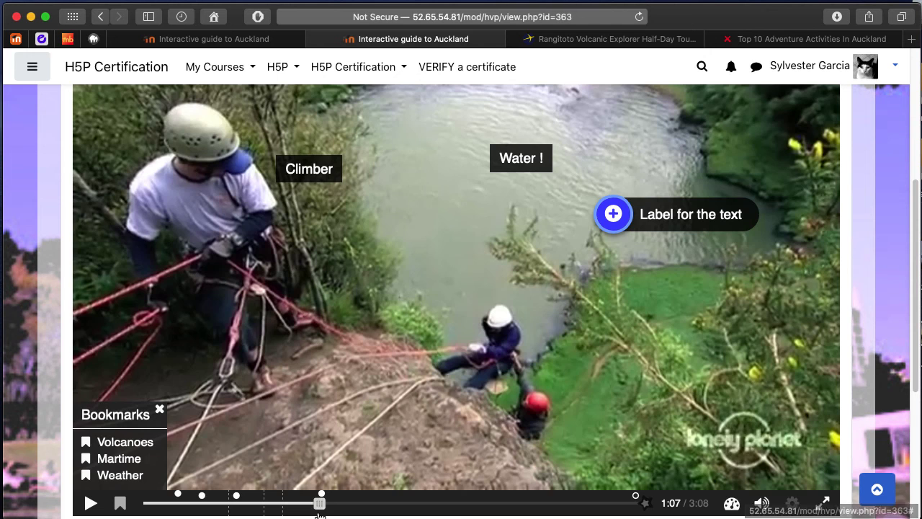
- Near the video's end, answer the Summary with the 50 dormant volcanoes, capital, and biggest-city statements, then continue
drag(320, 503, 624, 503)
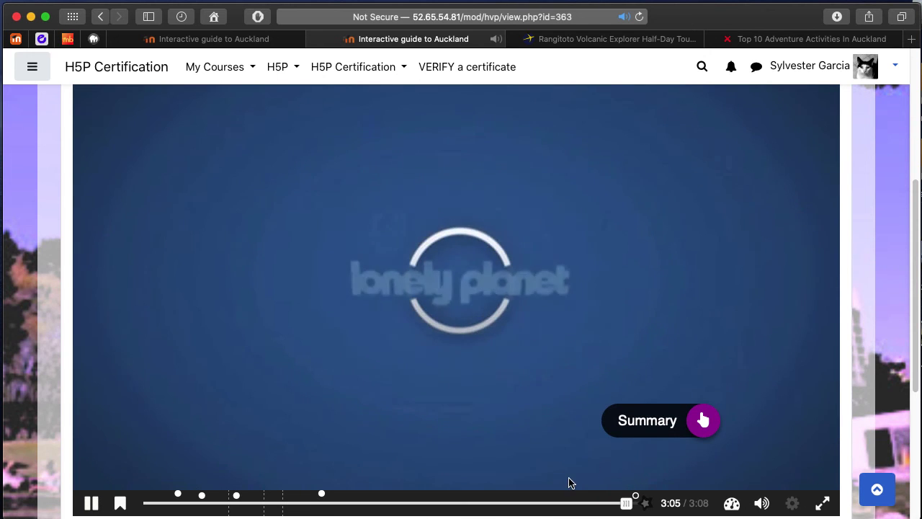
click(703, 420)
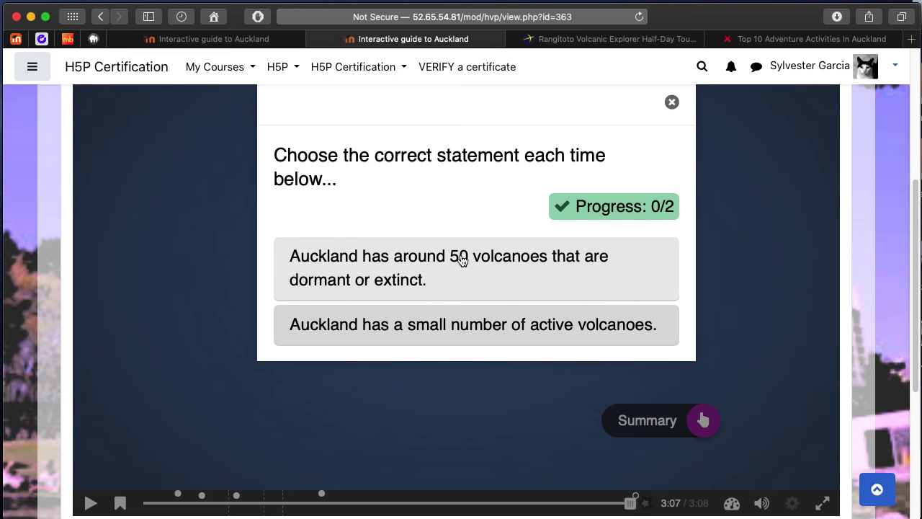
click(467, 273)
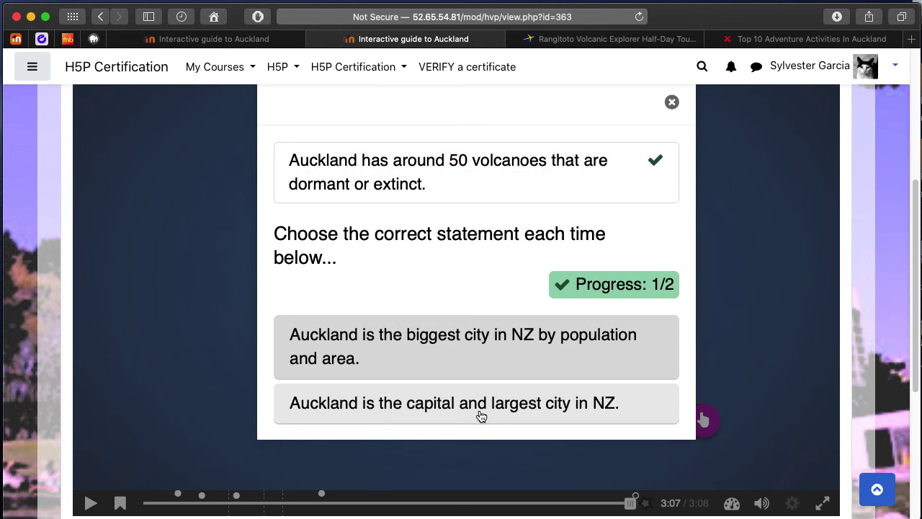
click(480, 408)
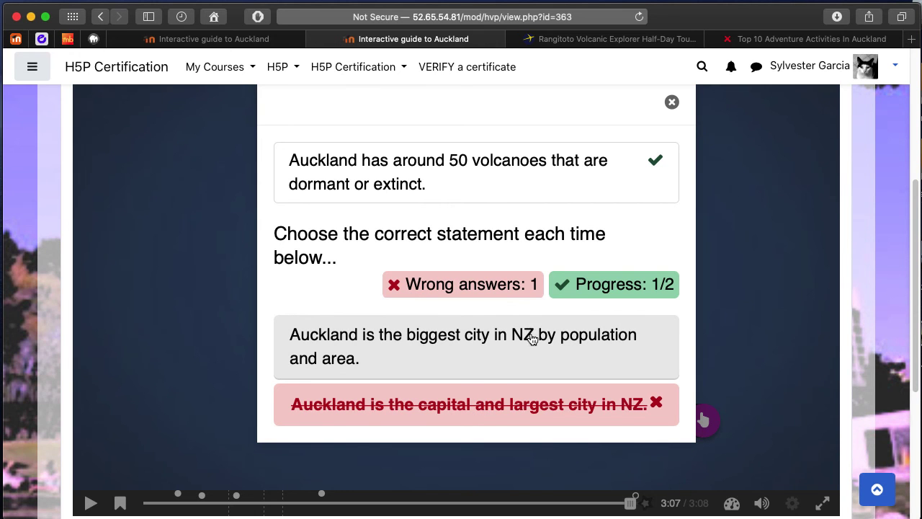
click(529, 333)
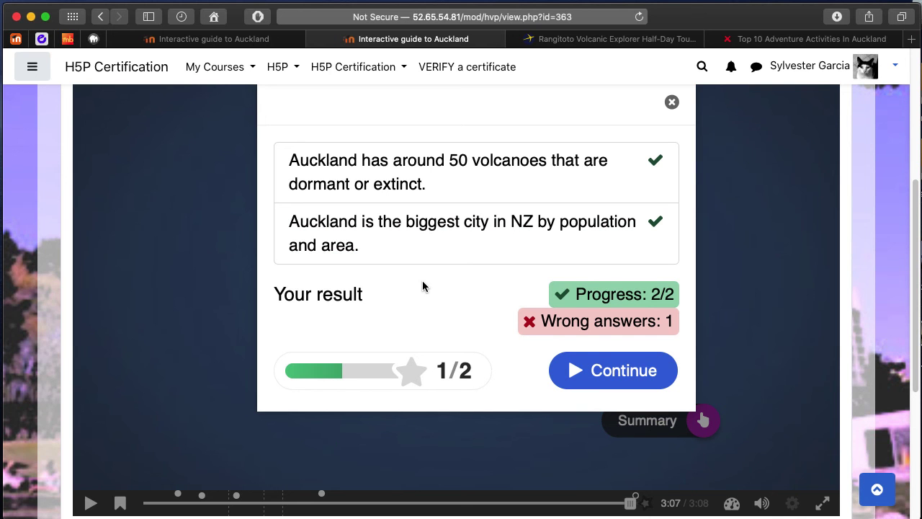
click(616, 372)
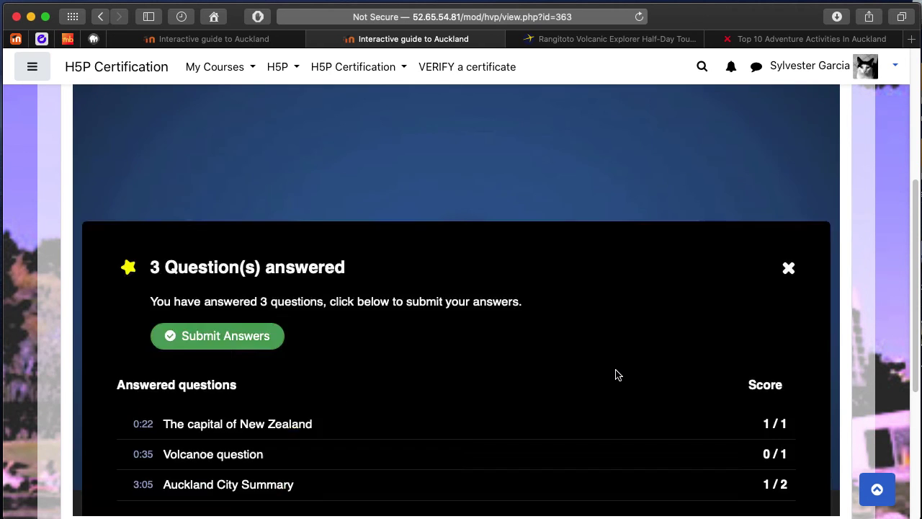